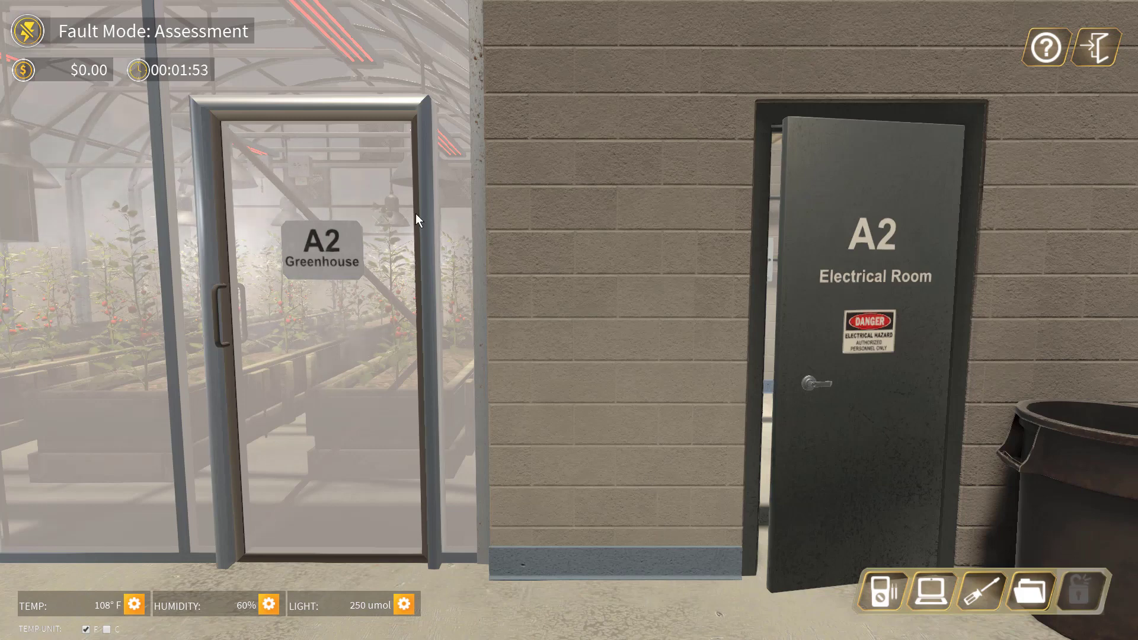
Step: Enter the greenhouse and switch the temperature display to Celsius, showing 42 °C
{"action": "left_click", "coordinate": [244, 130]}
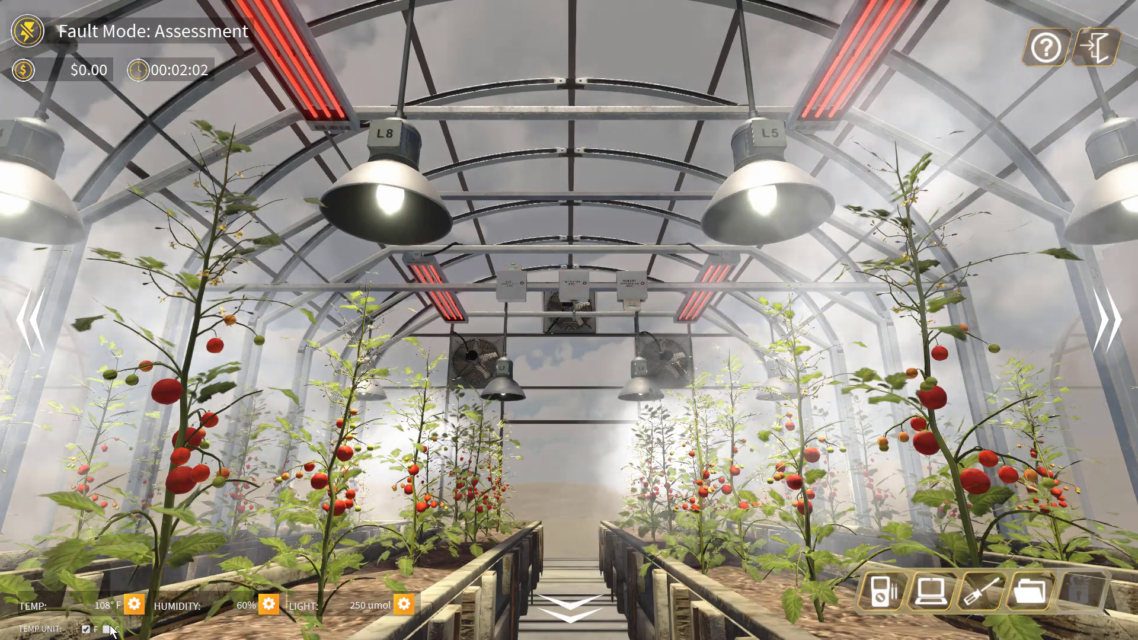
{"action": "left_click", "coordinate": [108, 628]}
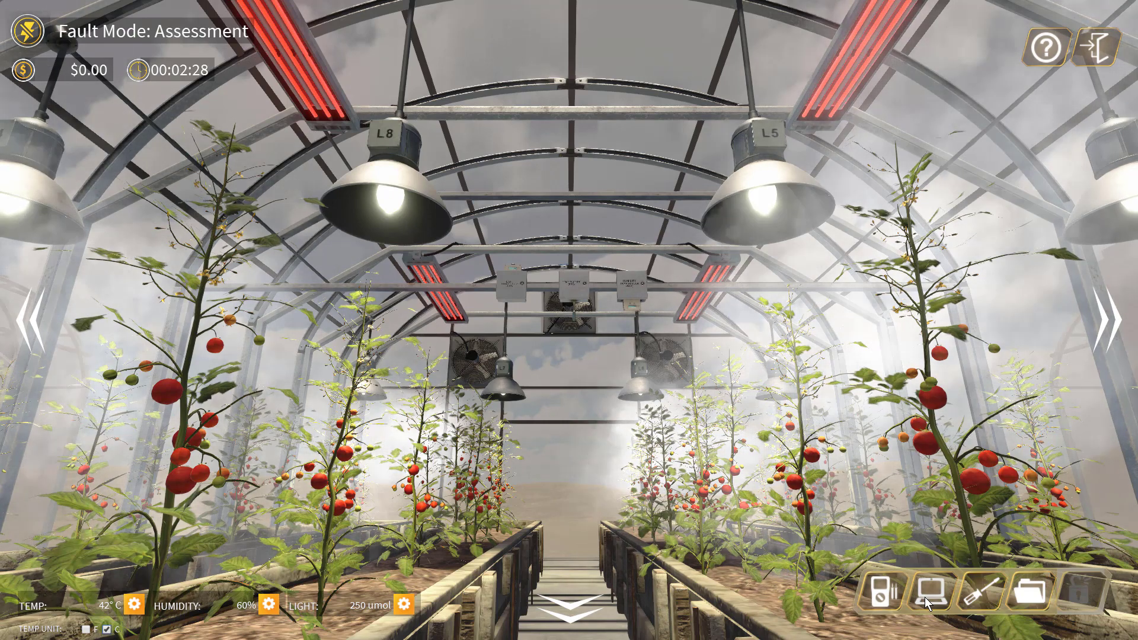
{"action": "left_click", "coordinate": [924, 597]}
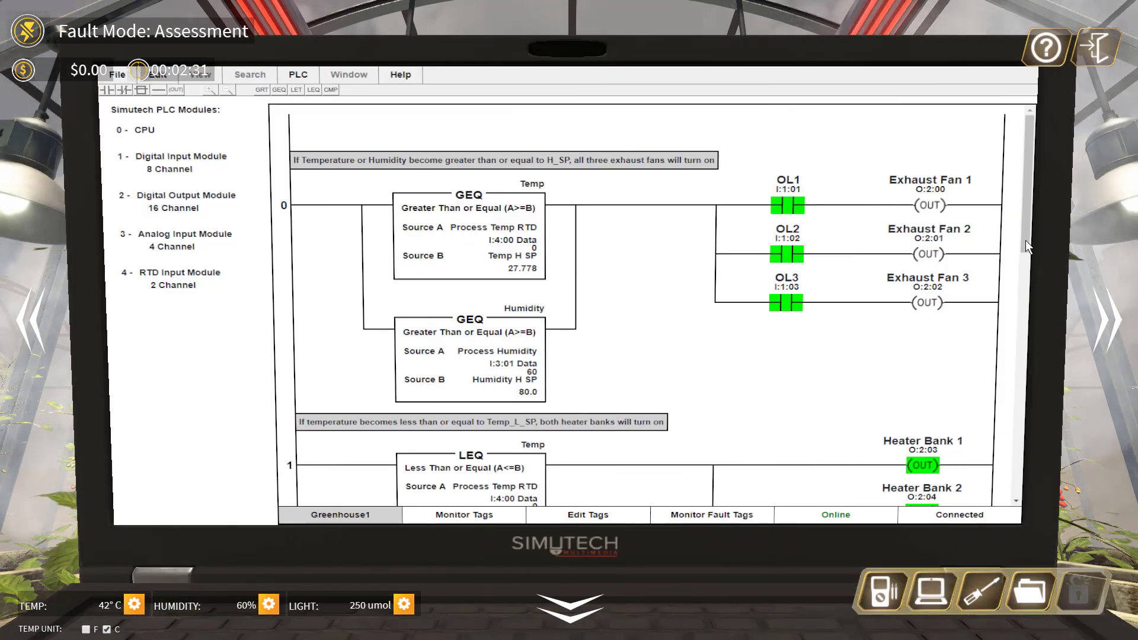
{"action": "scroll", "coordinate": [1024, 289], "scroll_direction": "down", "scroll_amount": 2}
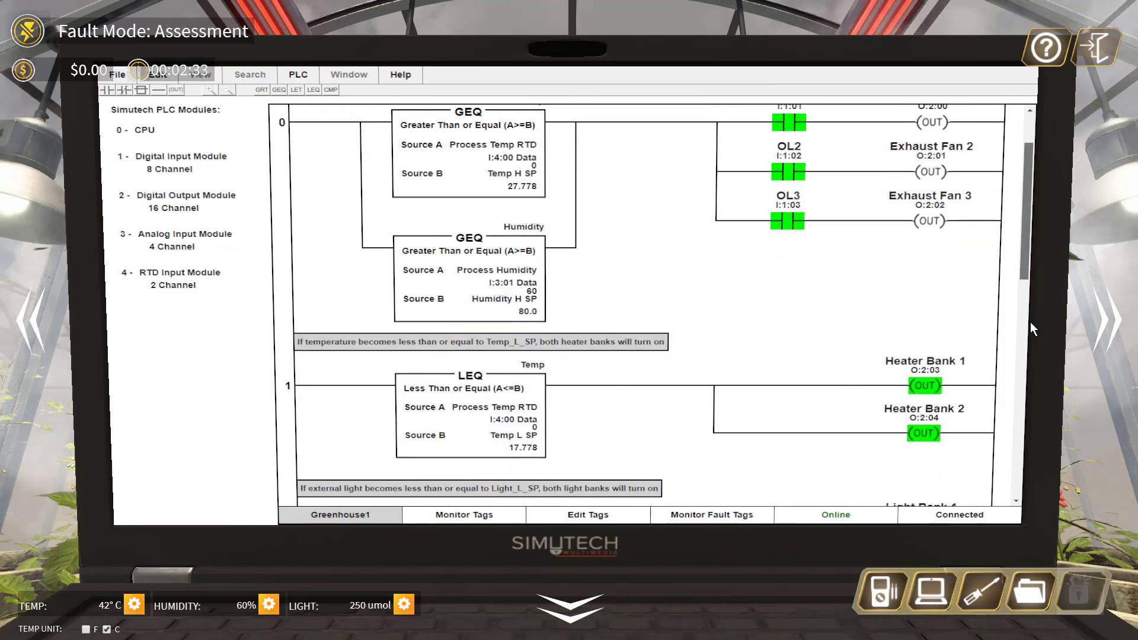
{"action": "scroll", "coordinate": [1029, 316], "scroll_direction": "down", "scroll_amount": 2}
{"action": "scroll", "coordinate": [1029, 329], "scroll_direction": "down", "scroll_amount": 2}
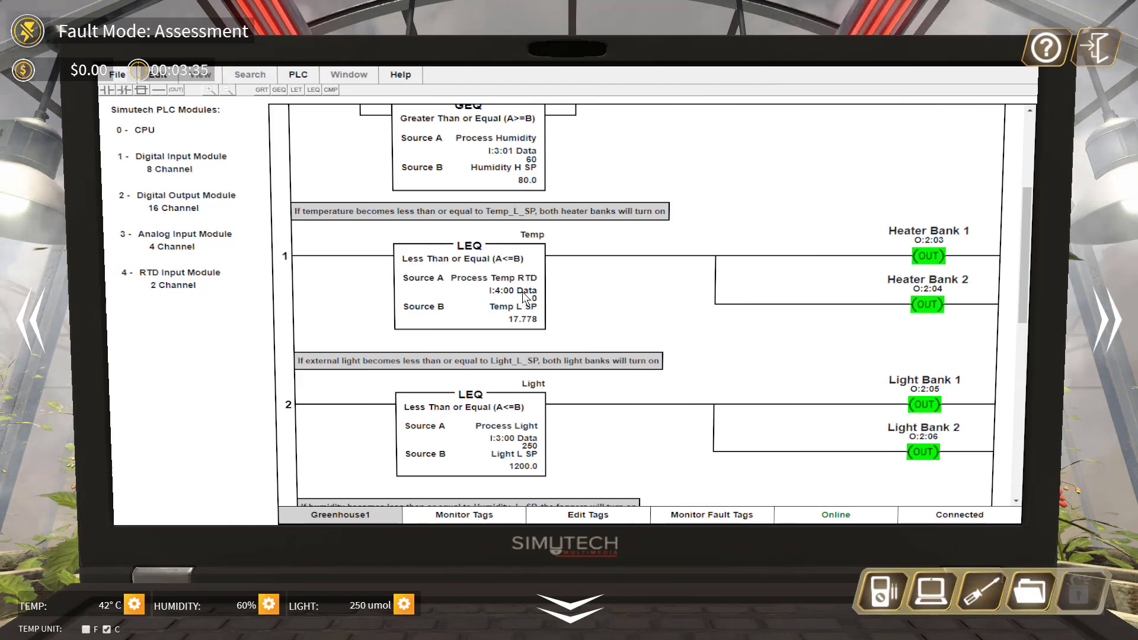
Step: Put away the PLC program, enter the A2 Electrical Room and zoom in on the A2 control panel
{"action": "left_click", "coordinate": [936, 585]}
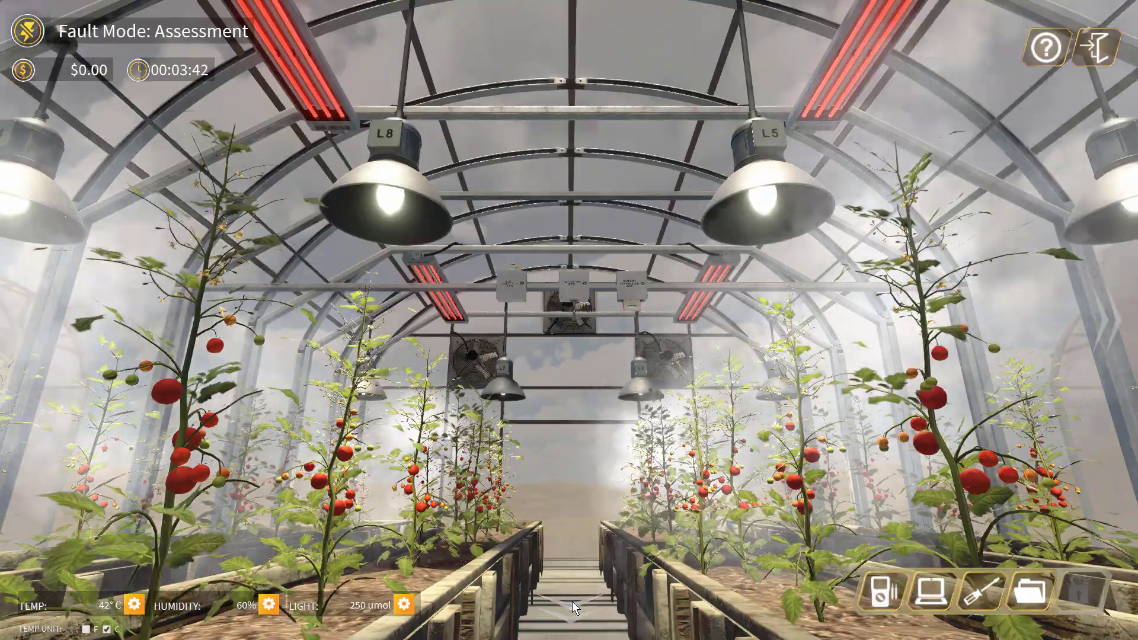
{"action": "left_click", "coordinate": [572, 601]}
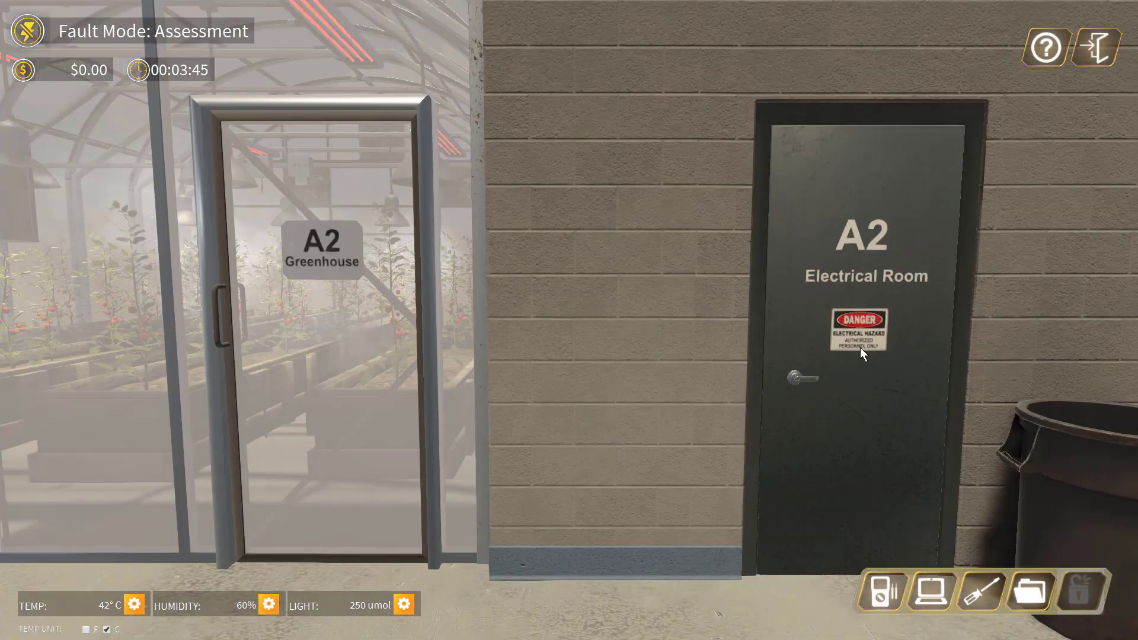
{"action": "left_click", "coordinate": [854, 338]}
{"action": "left_click", "coordinate": [852, 334]}
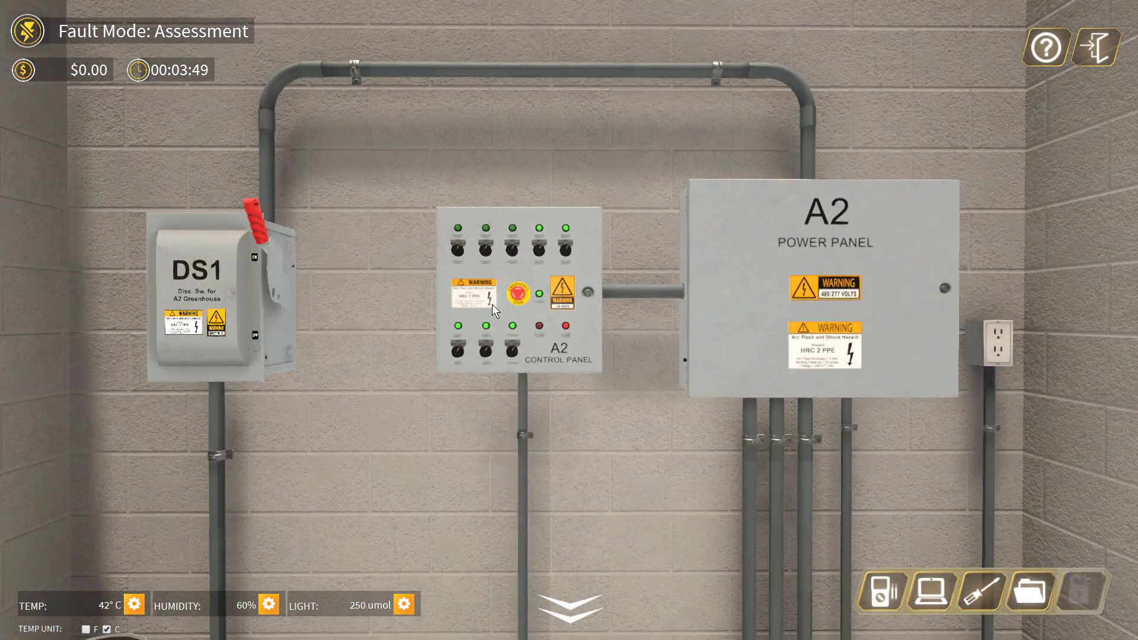
{"action": "left_click", "coordinate": [538, 302]}
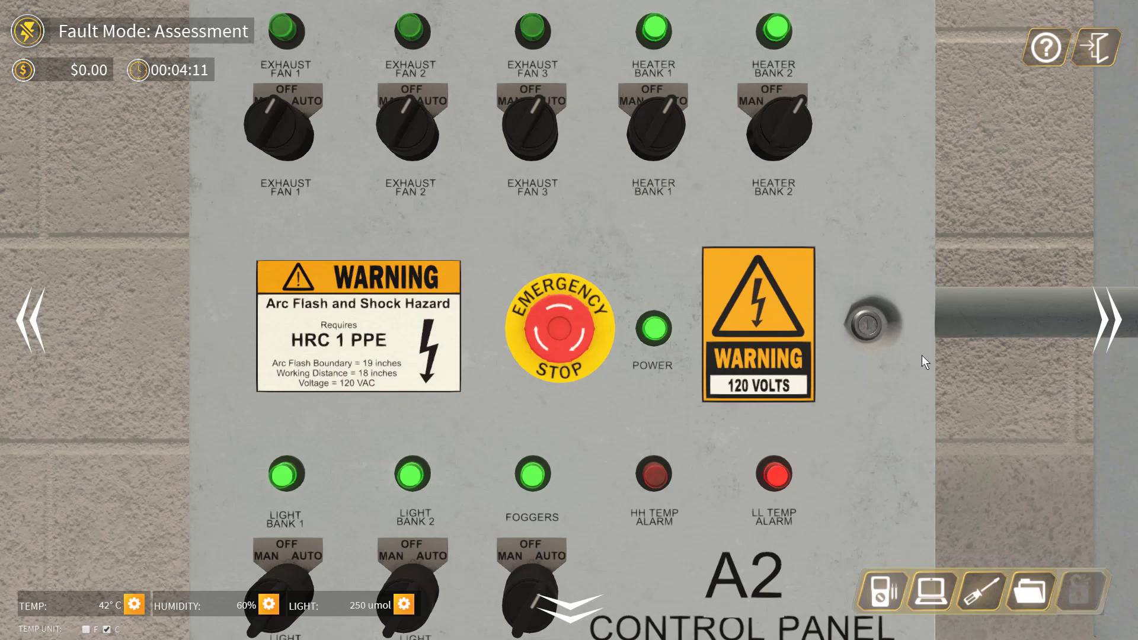
{"action": "key", "text": "alt+Tab"}
{"action": "key", "text": "alt+Tab"}
Step: View the Circuit Drawings PDF, panning to RTD Input Module 4 and the TB2/TB3 terminal wiring
{"action": "key", "text": "alt+Tab"}
{"action": "key", "text": "alt+Tab"}
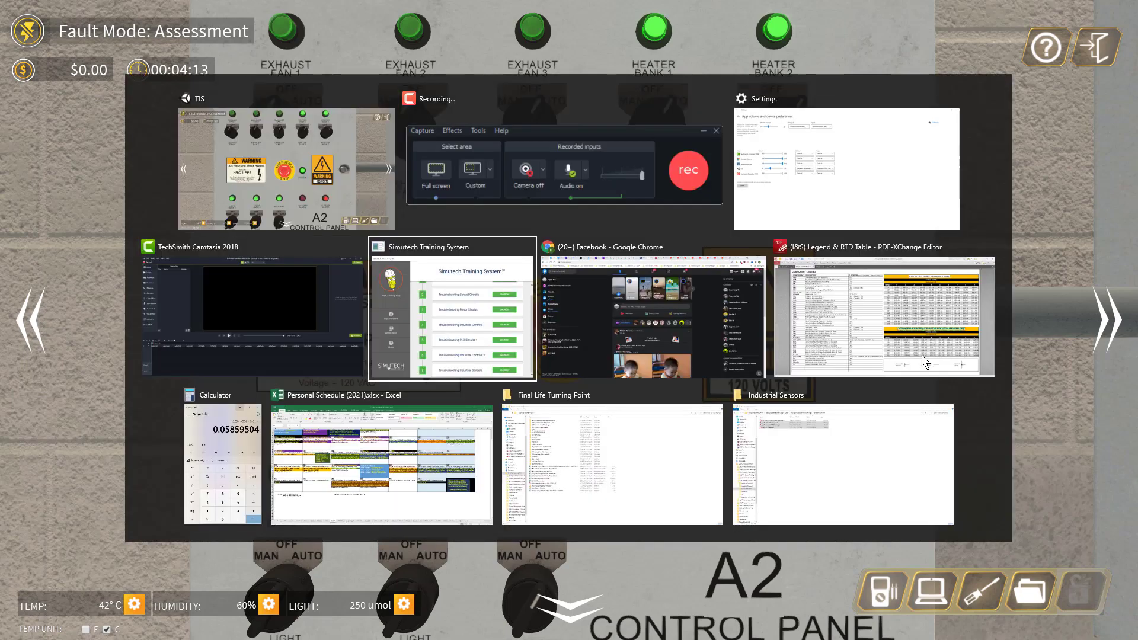
{"action": "key", "text": "alt+Tab"}
{"action": "key", "text": "alt+Tab"}
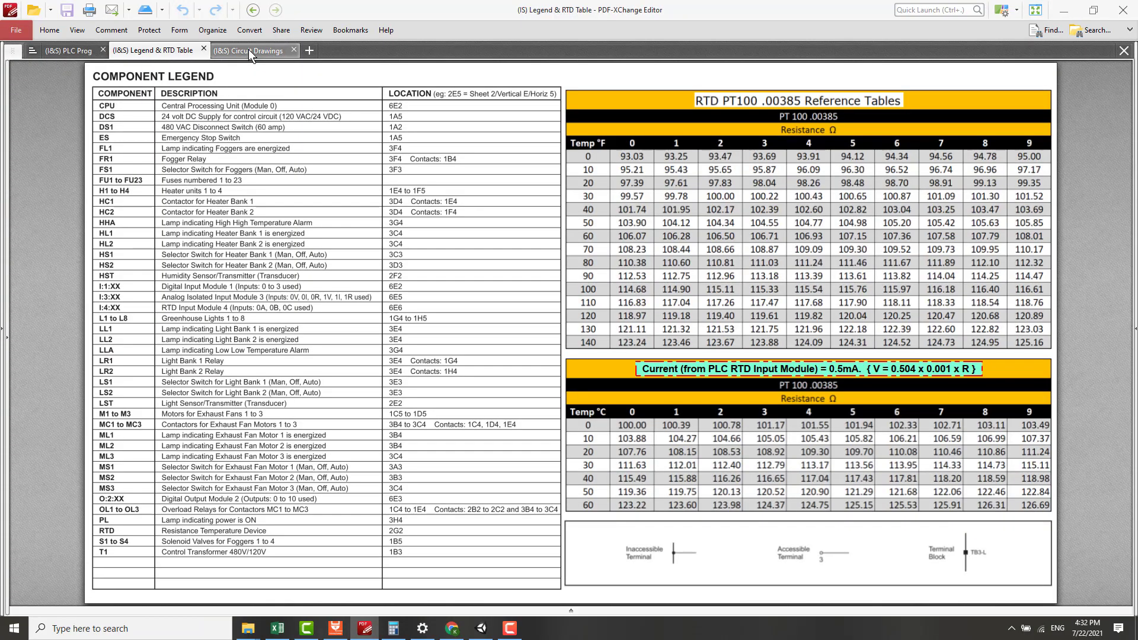
{"action": "left_click", "coordinate": [249, 49]}
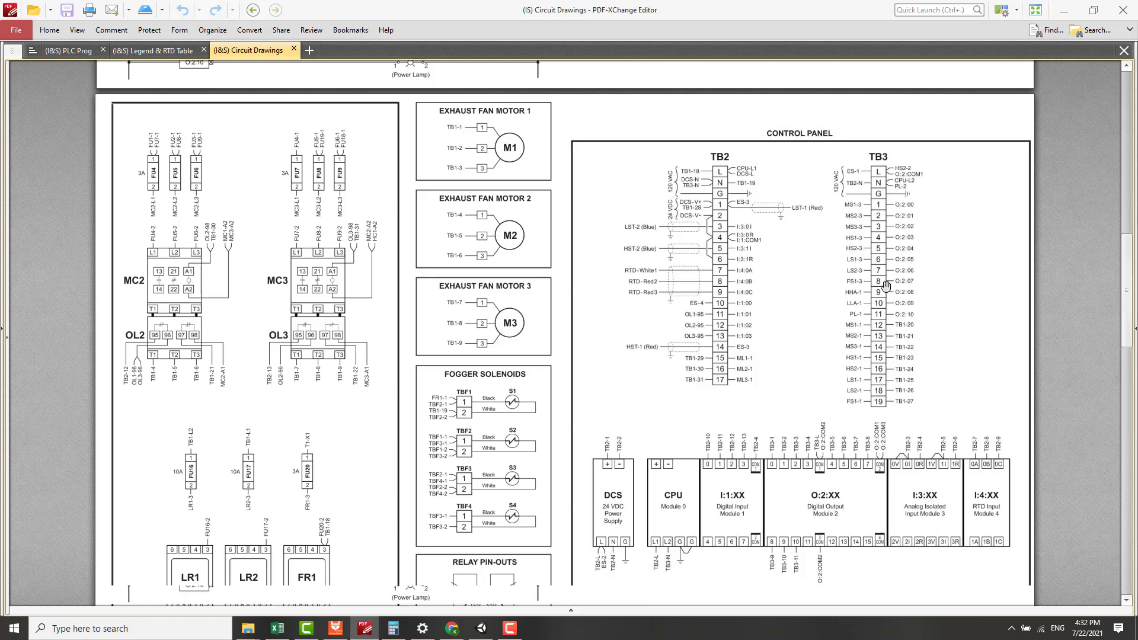
{"action": "scroll", "coordinate": [886, 285], "scroll_direction": "up", "scroll_amount": 5}
{"action": "scroll", "coordinate": [886, 285], "scroll_direction": "up", "scroll_amount": 5}
{"action": "scroll", "coordinate": [885, 285], "scroll_direction": "up", "scroll_amount": 5}
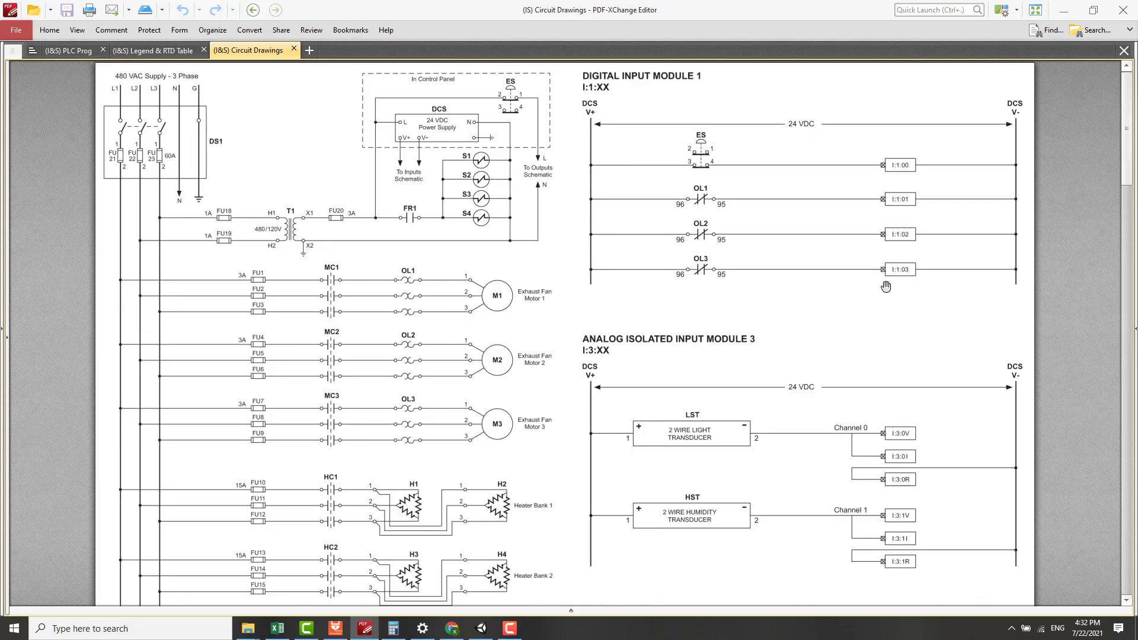
{"action": "left_click_drag", "start_coordinate": [916, 467], "coordinate": [922, 329]}
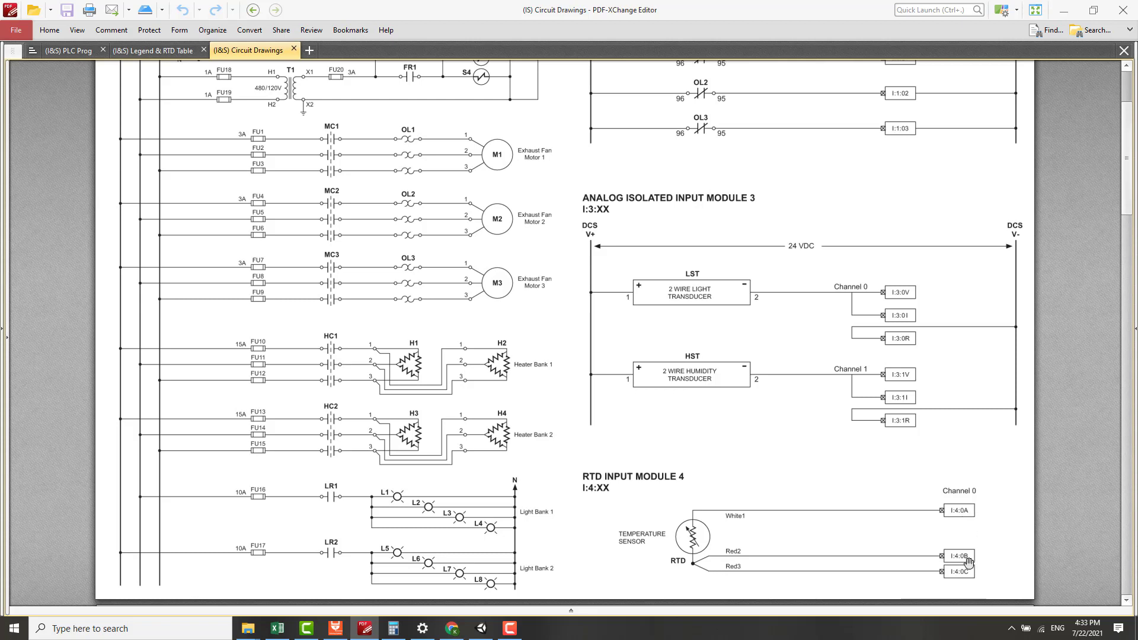
{"action": "scroll", "coordinate": [968, 562], "scroll_direction": "down", "scroll_amount": 10}
{"action": "scroll", "coordinate": [969, 562], "scroll_direction": "down", "scroll_amount": 8}
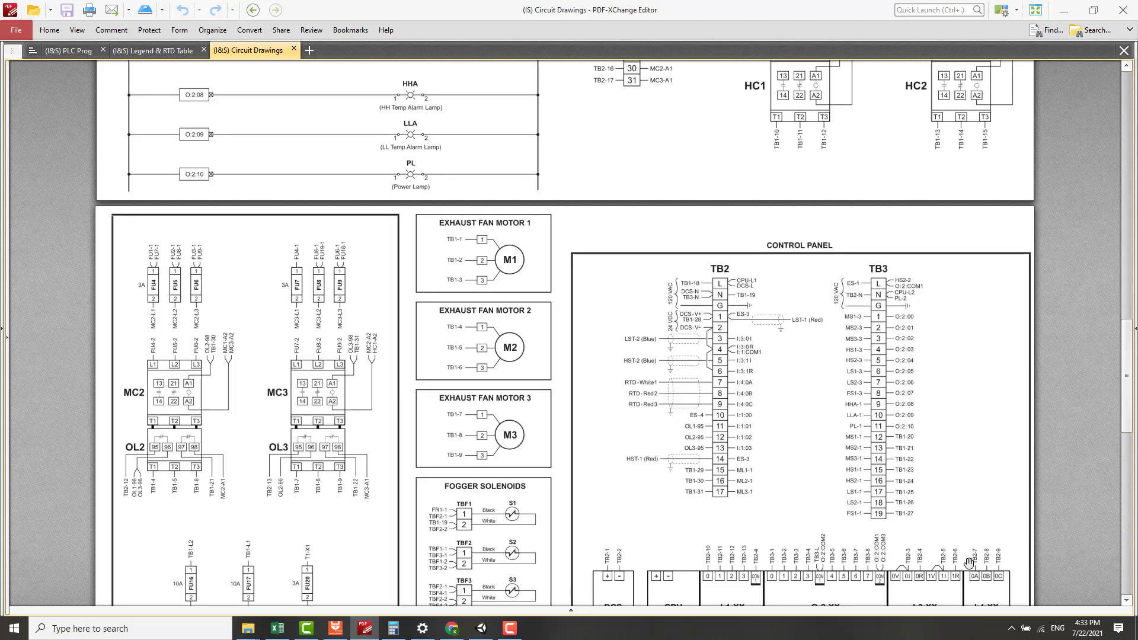
{"action": "left_click_drag", "start_coordinate": [968, 562], "coordinate": [962, 425]}
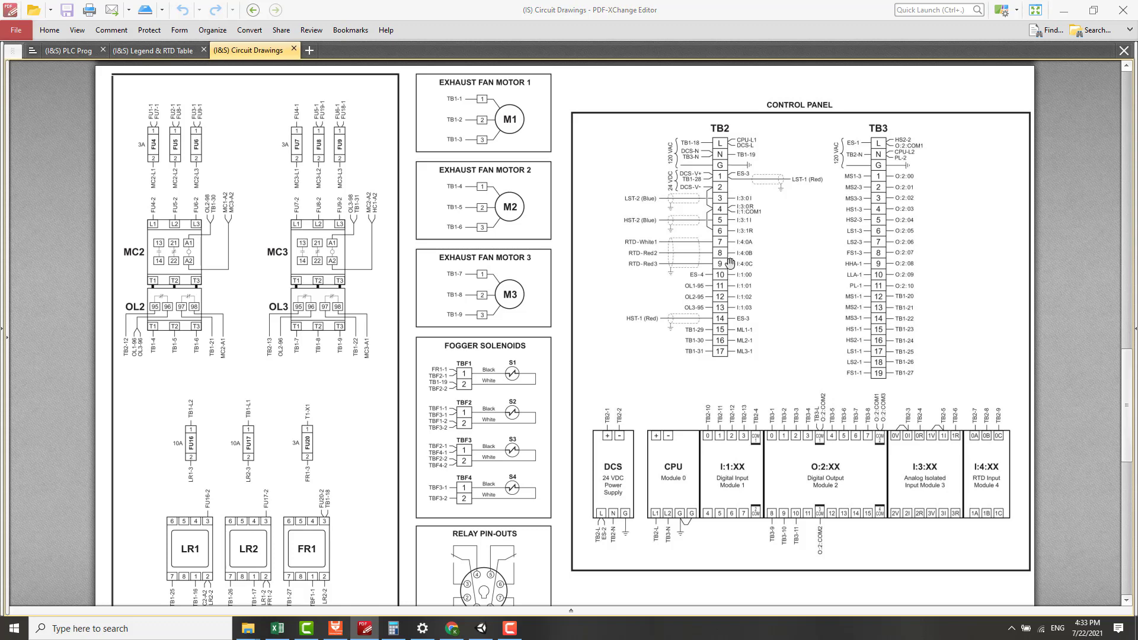
Step: Return to the simulator and open the A2 control panel door
{"action": "key", "text": "alt+Tab"}
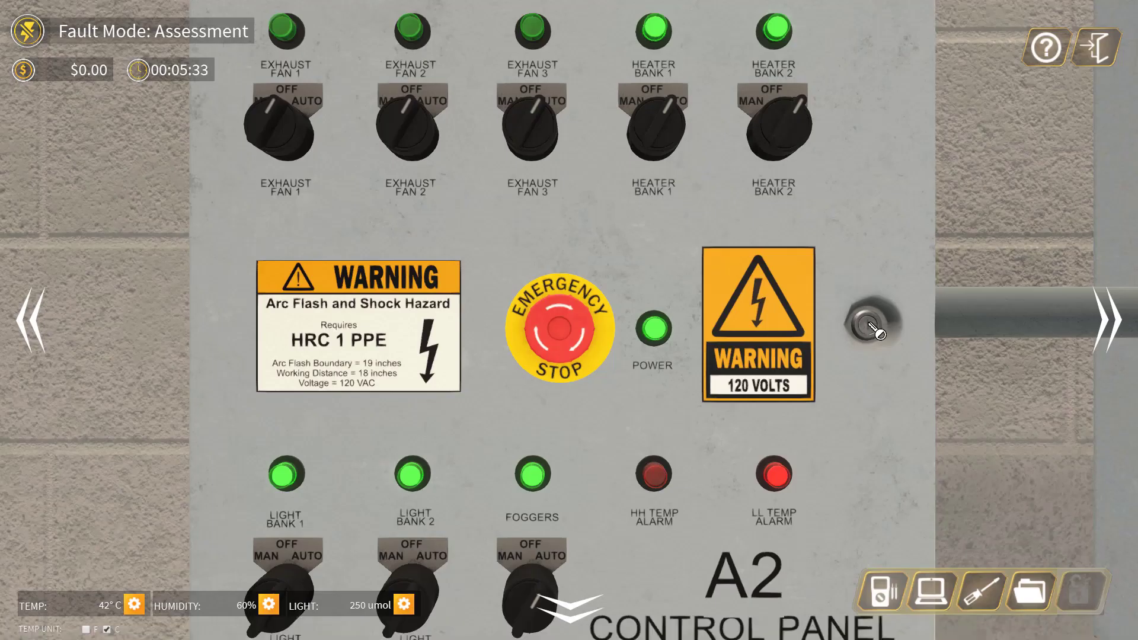
{"action": "left_click", "coordinate": [871, 325]}
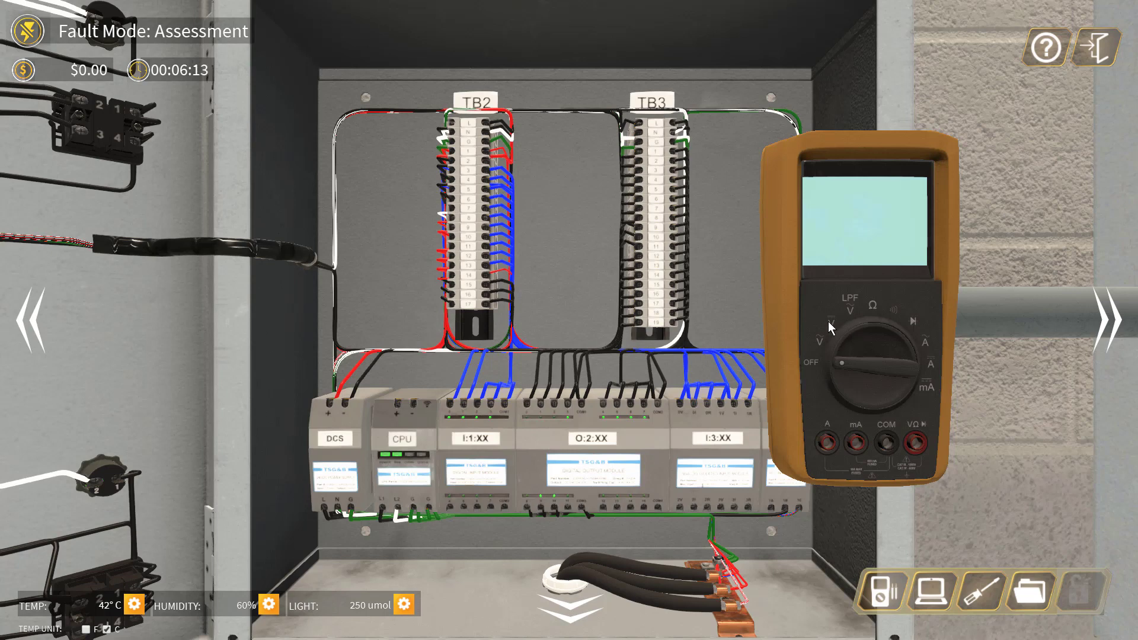
Step: Set the meter to DC volts and probe TB2 terminals 7 and 8, reading 0.0008 VDC
{"action": "left_click", "coordinate": [828, 321]}
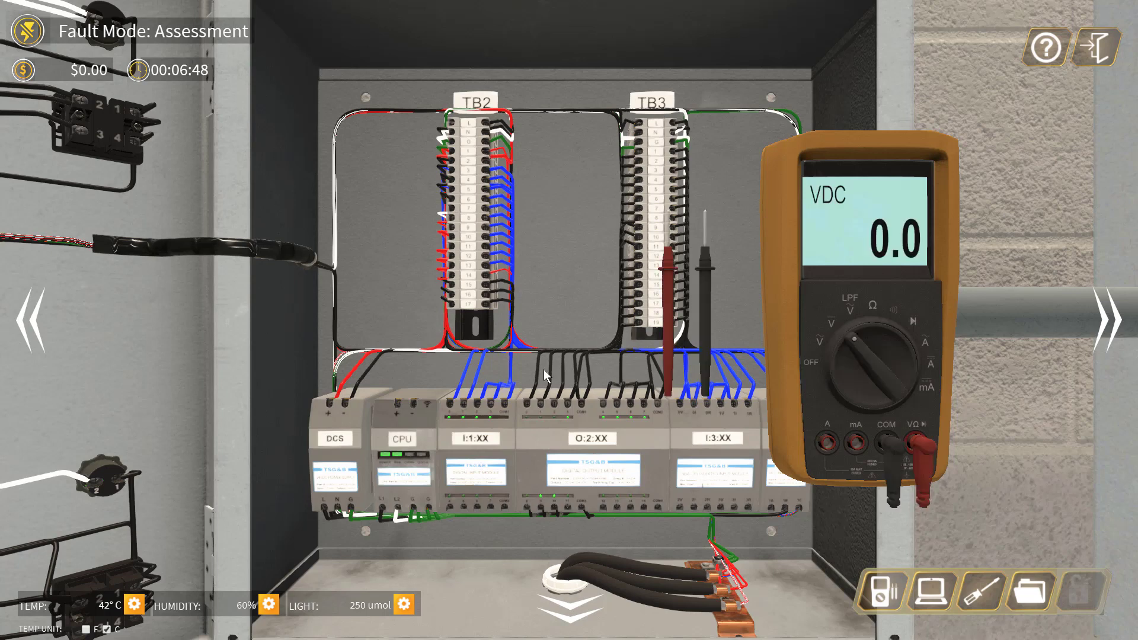
{"action": "left_click", "coordinate": [667, 286]}
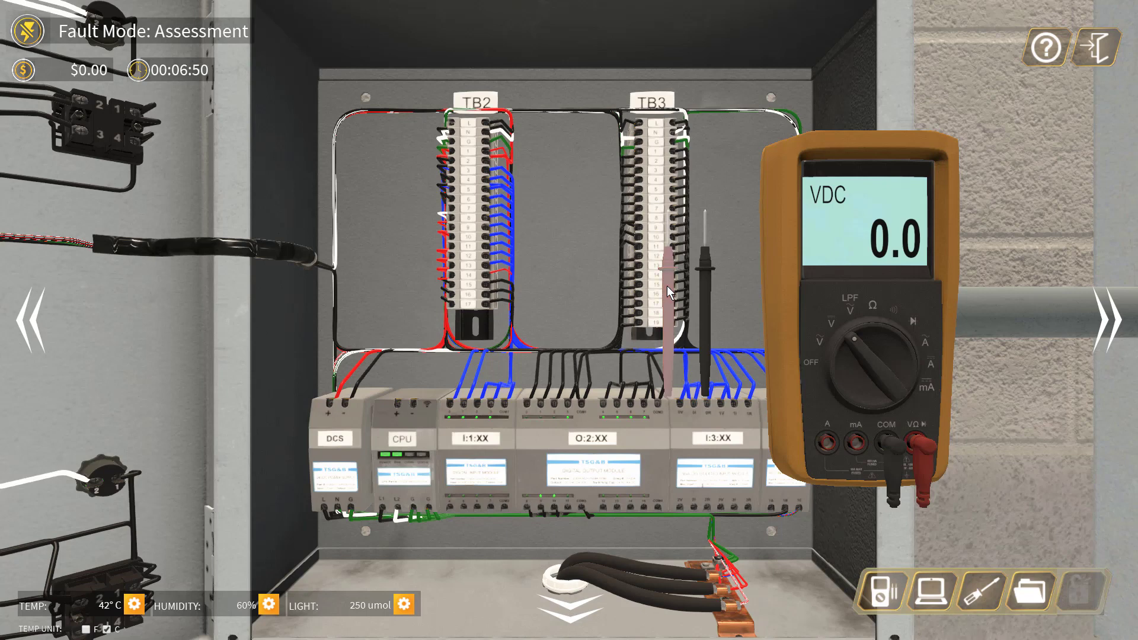
{"action": "left_click", "coordinate": [453, 211]}
{"action": "left_click", "coordinate": [453, 217]}
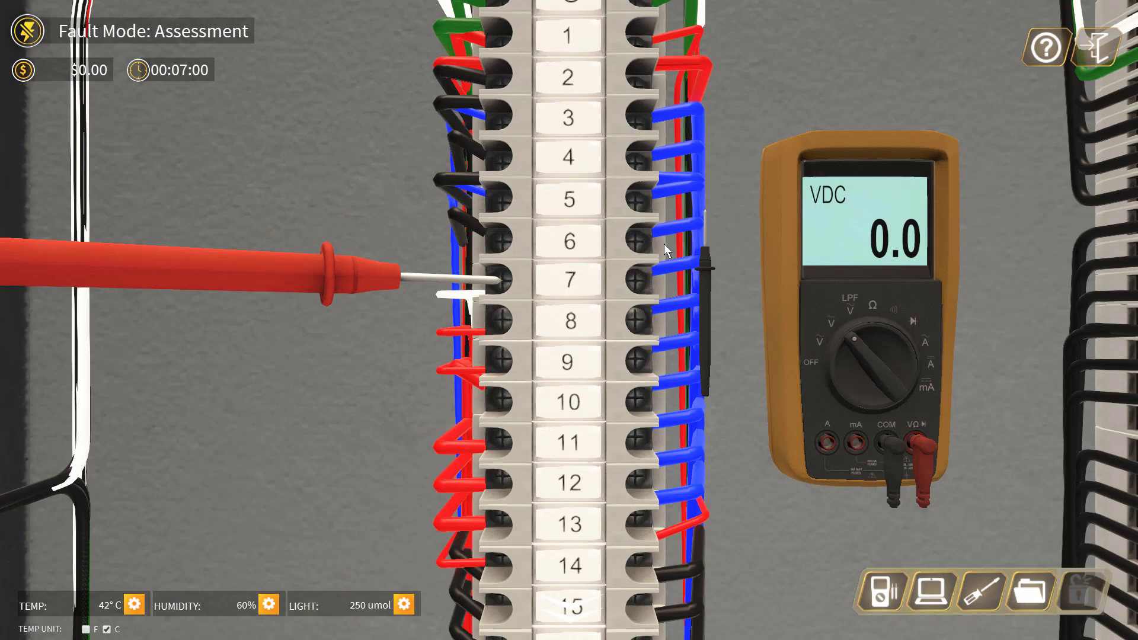
{"action": "left_click", "coordinate": [705, 285]}
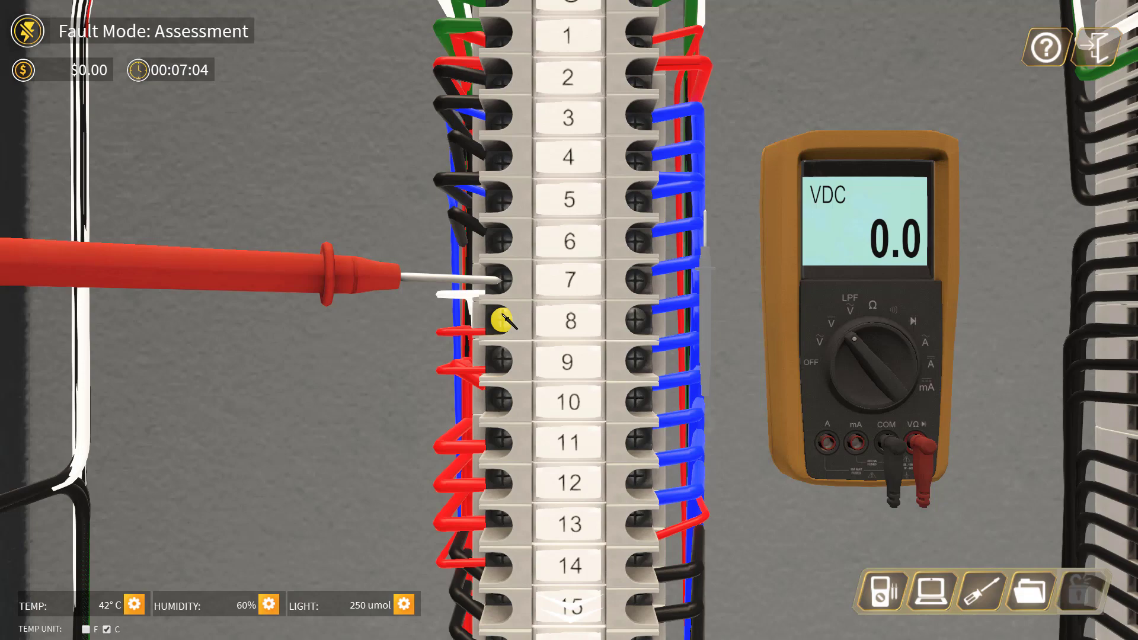
{"action": "left_click", "coordinate": [502, 320]}
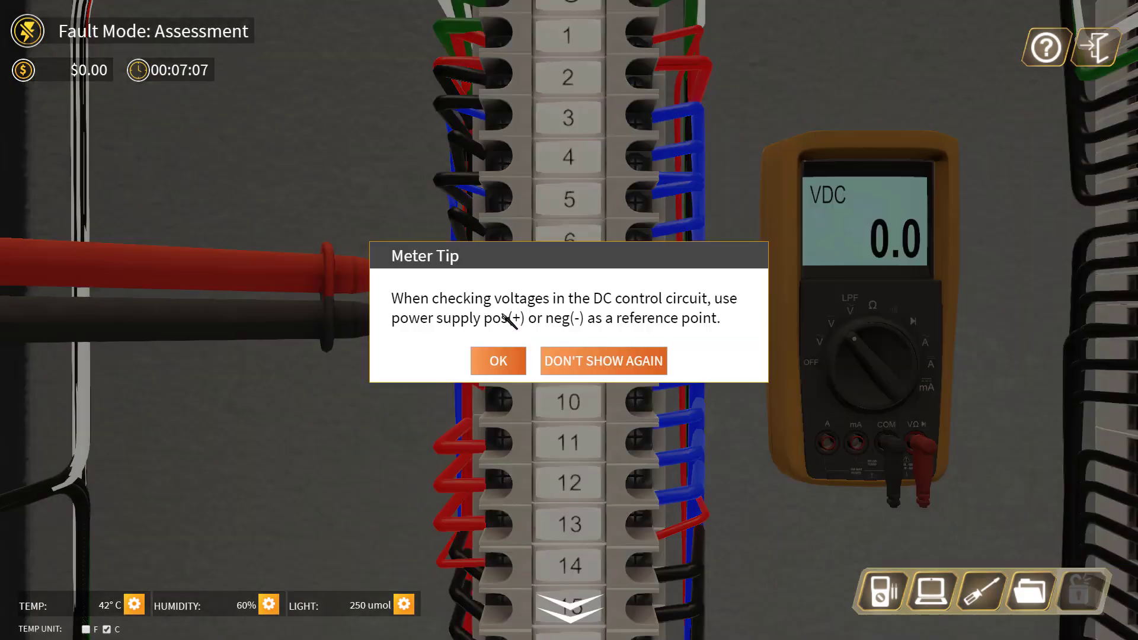
Step: Permanently dismiss the meter tip and zoom out to both terminal strips
{"action": "left_click", "coordinate": [594, 373]}
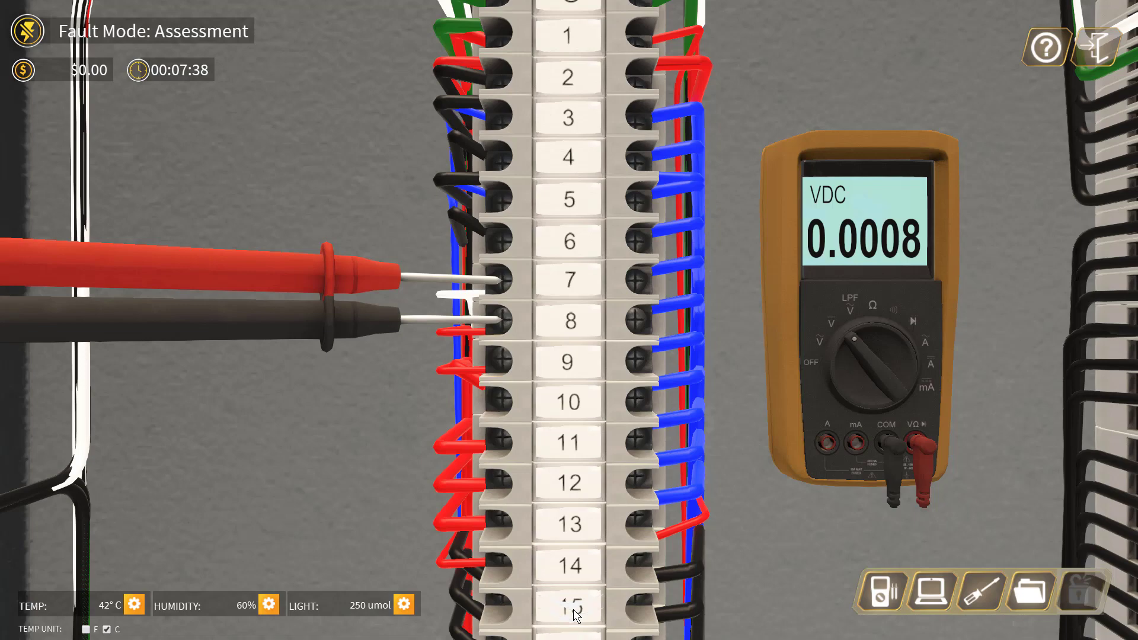
{"action": "left_click", "coordinate": [573, 609]}
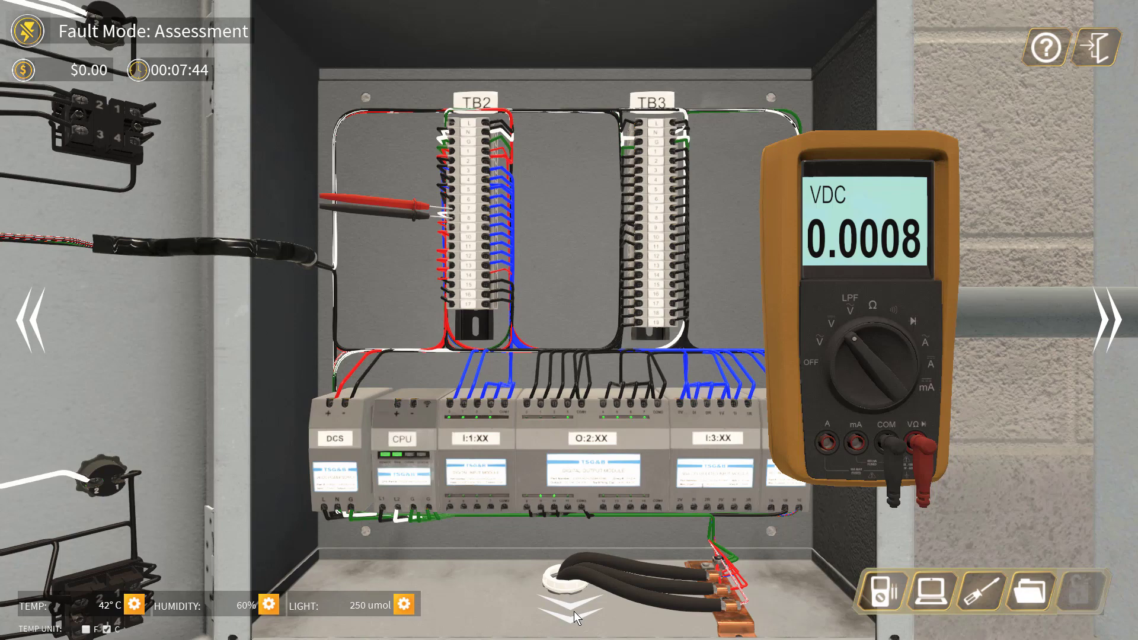
Step: Switch off DS1, lock and tag it out, and accept the 0.0 V live-dead-live results
{"action": "left_click", "coordinate": [574, 610]}
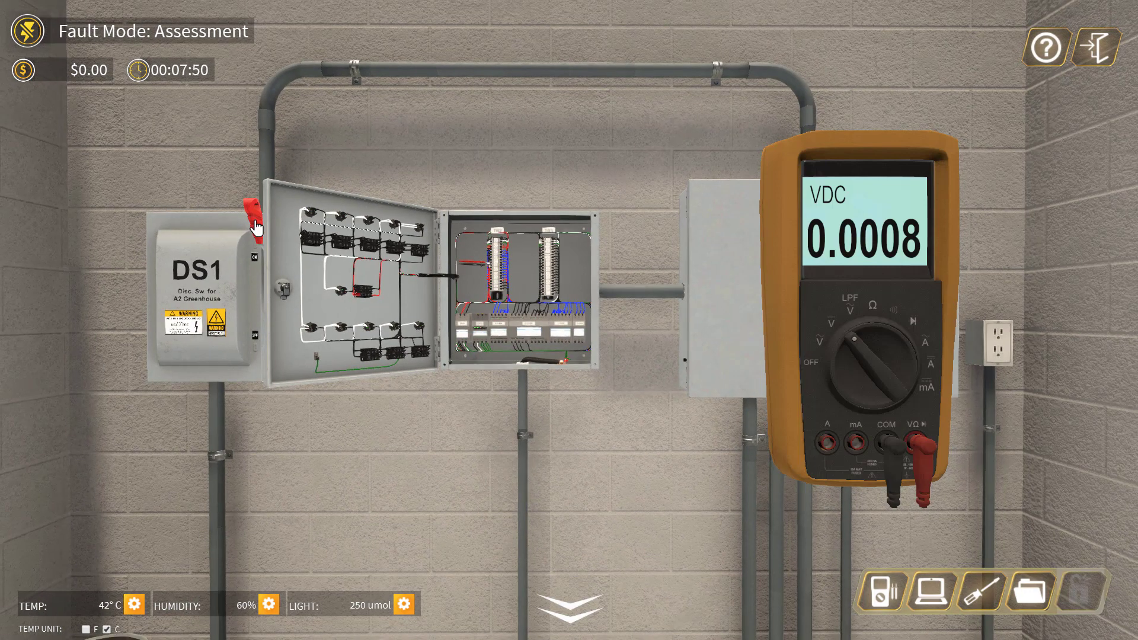
{"action": "left_click", "coordinate": [255, 227]}
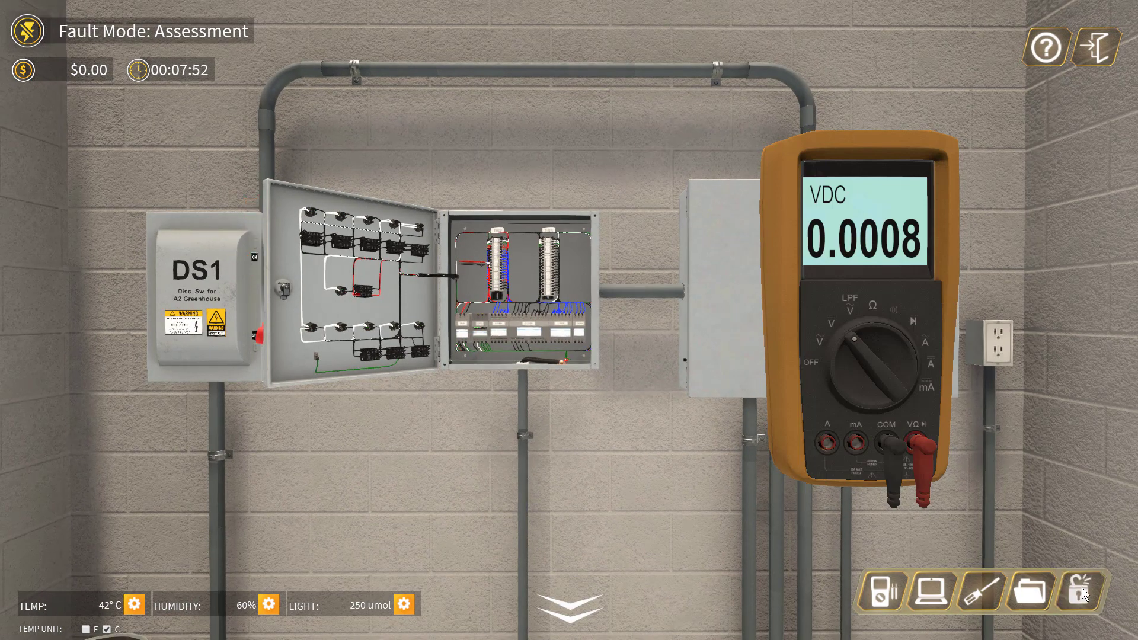
{"action": "left_click", "coordinate": [1082, 594]}
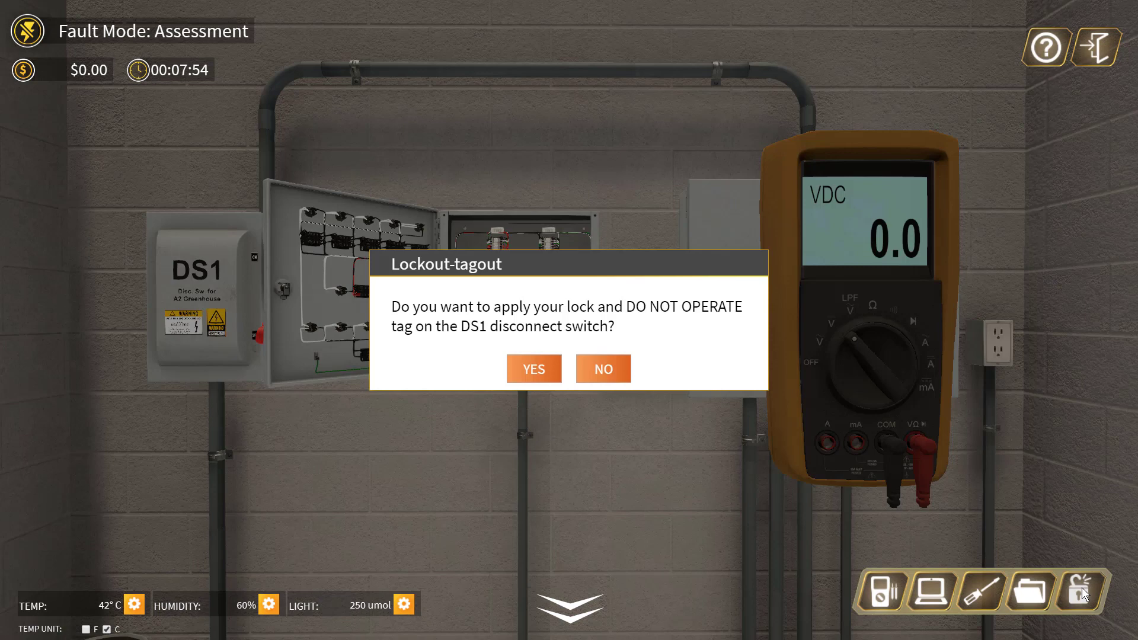
{"action": "left_click", "coordinate": [541, 368]}
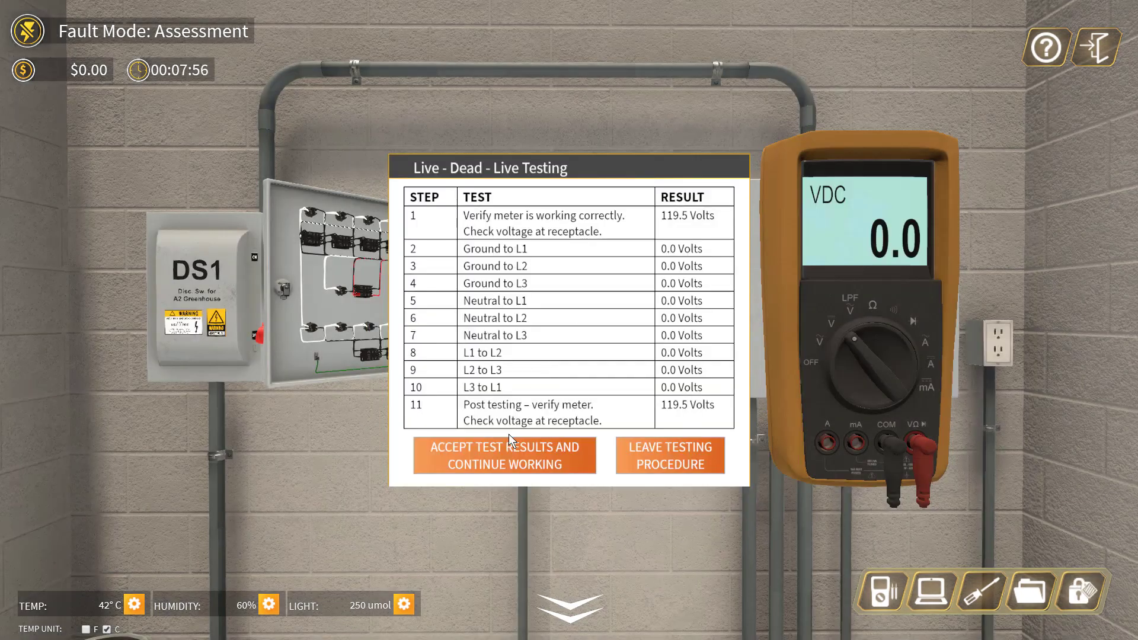
{"action": "left_click", "coordinate": [505, 456]}
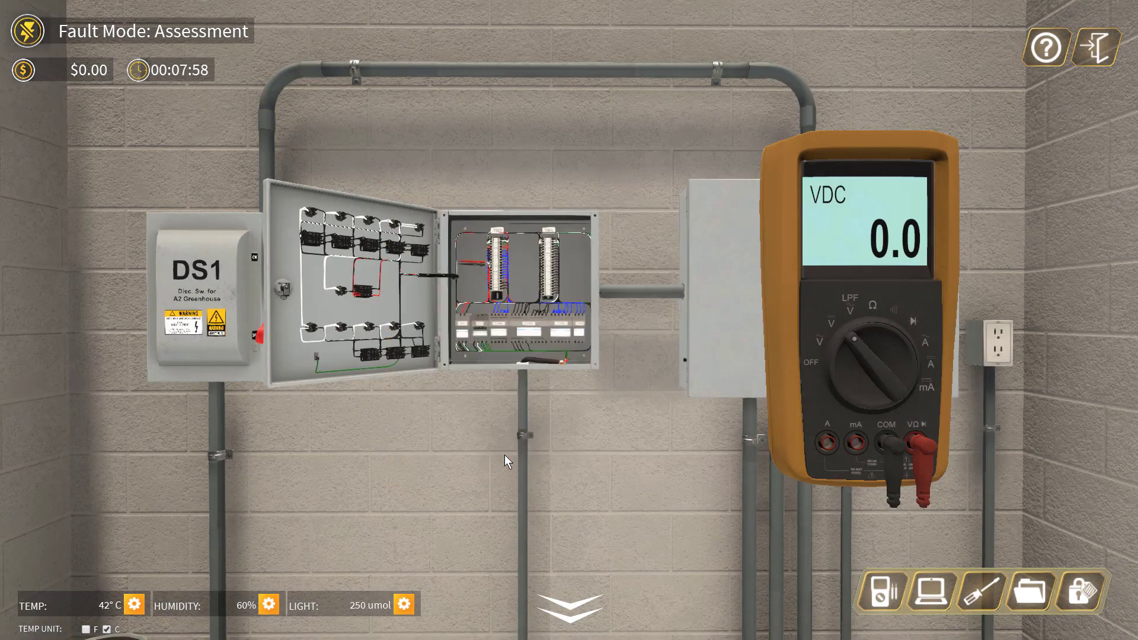
Step: Zoom in on the panel terminals, switch off and unplug the meter, and pick up the screwdriver
{"action": "left_click", "coordinate": [495, 259]}
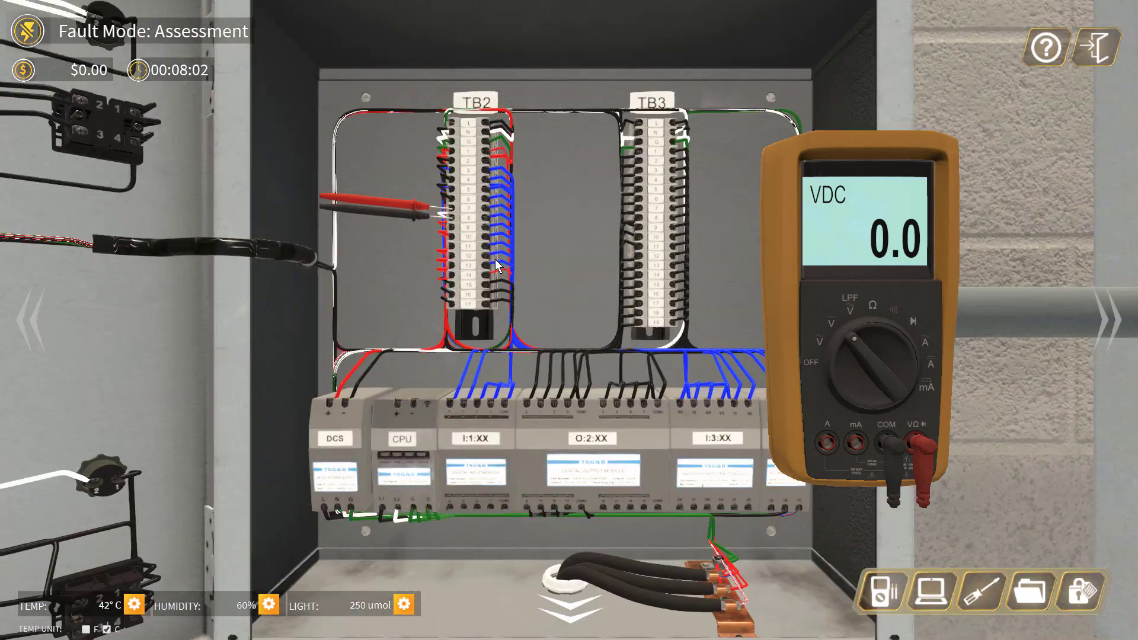
{"action": "left_click", "coordinate": [812, 362]}
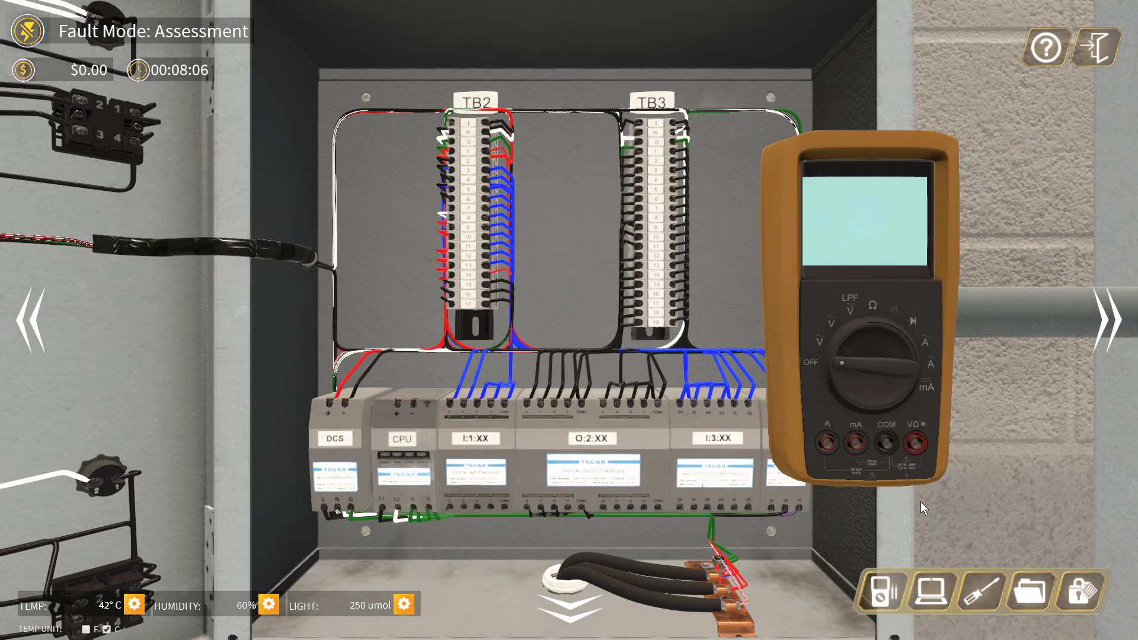
{"action": "left_click", "coordinate": [975, 595]}
Step: Set the meter to ohms and probe two TB2 terminals, reading 1.53 Ω
{"action": "left_click", "coordinate": [878, 311]}
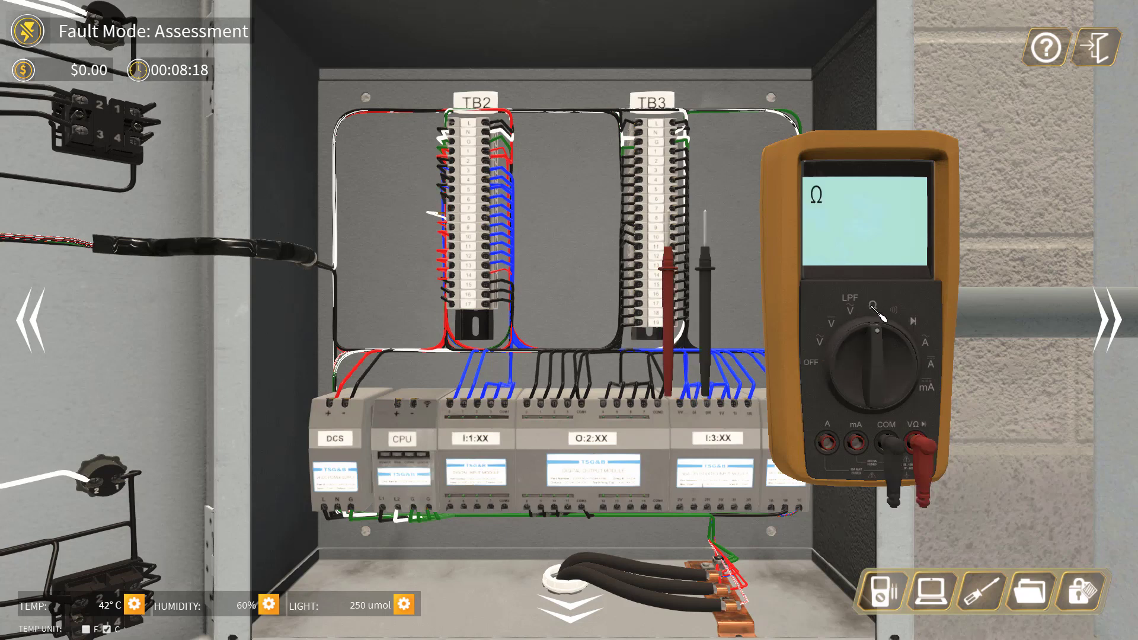
{"action": "left_click", "coordinate": [667, 283]}
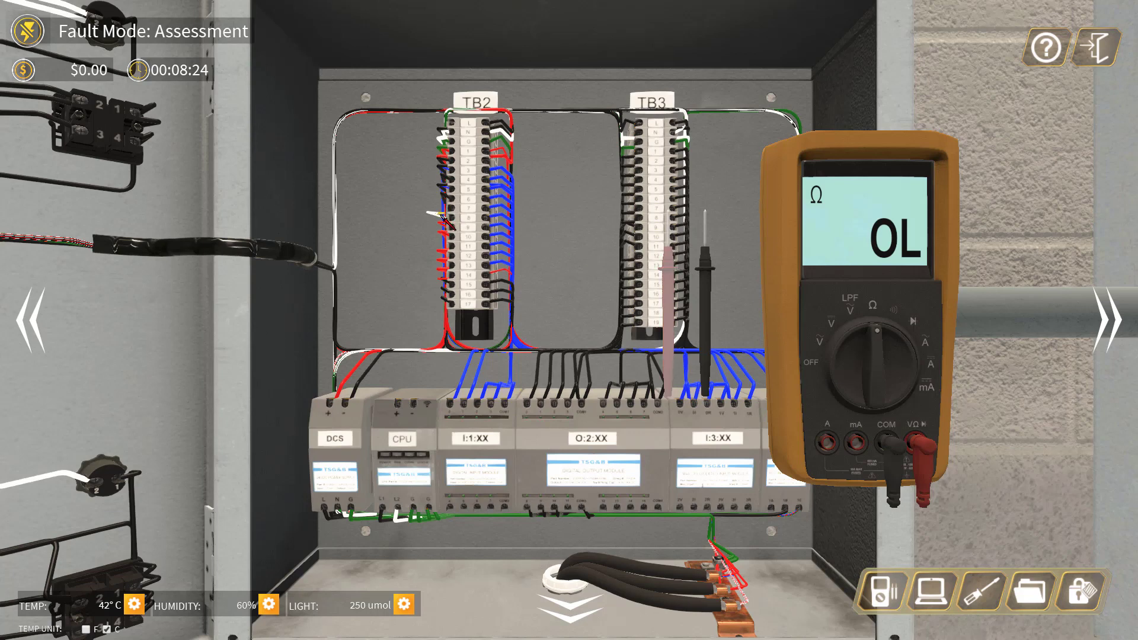
{"action": "left_click", "coordinate": [440, 218]}
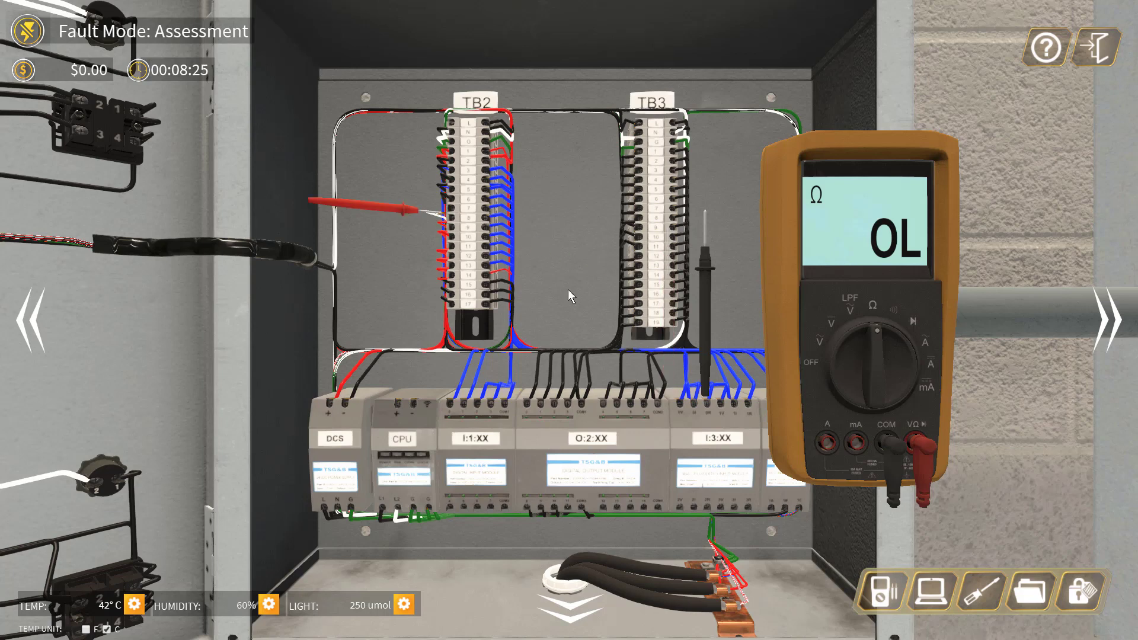
{"action": "left_click", "coordinate": [709, 300]}
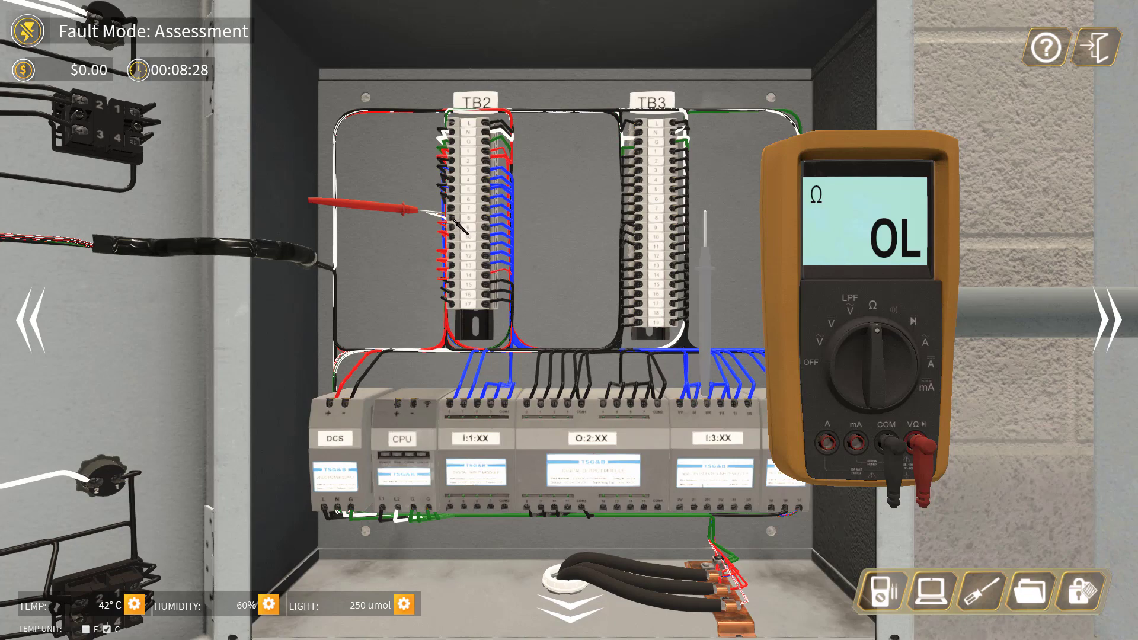
{"action": "left_click", "coordinate": [452, 220]}
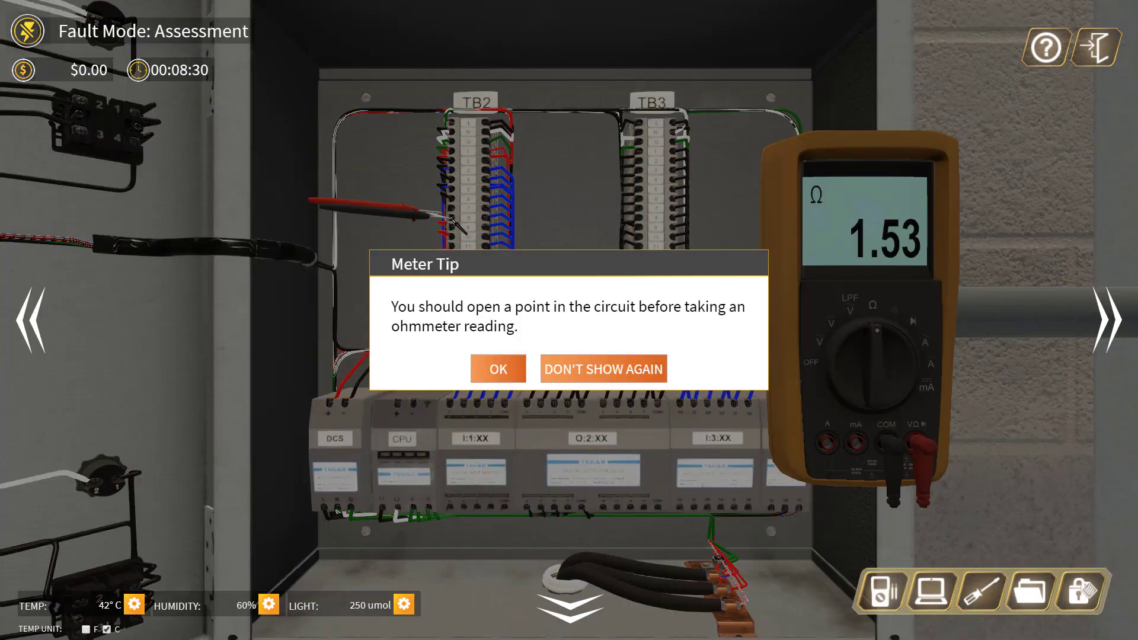
{"action": "left_click", "coordinate": [564, 366]}
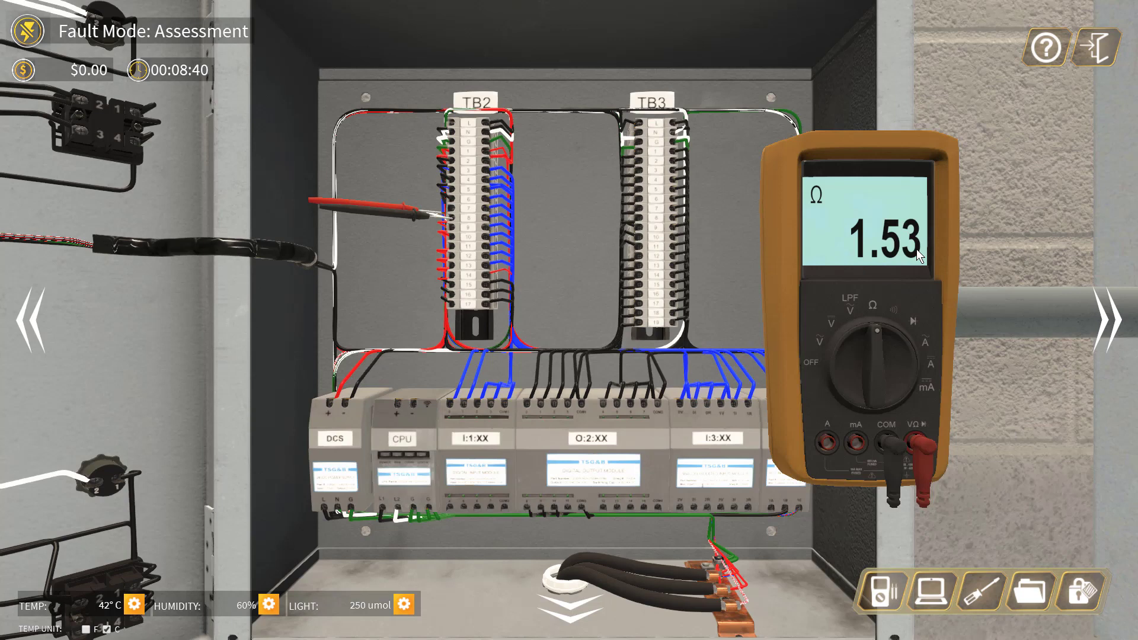
Step: Check the (I&S) Legend & RTD Table PDF for PT100 values, then return to the simulator
{"action": "key", "text": "alt+Tab"}
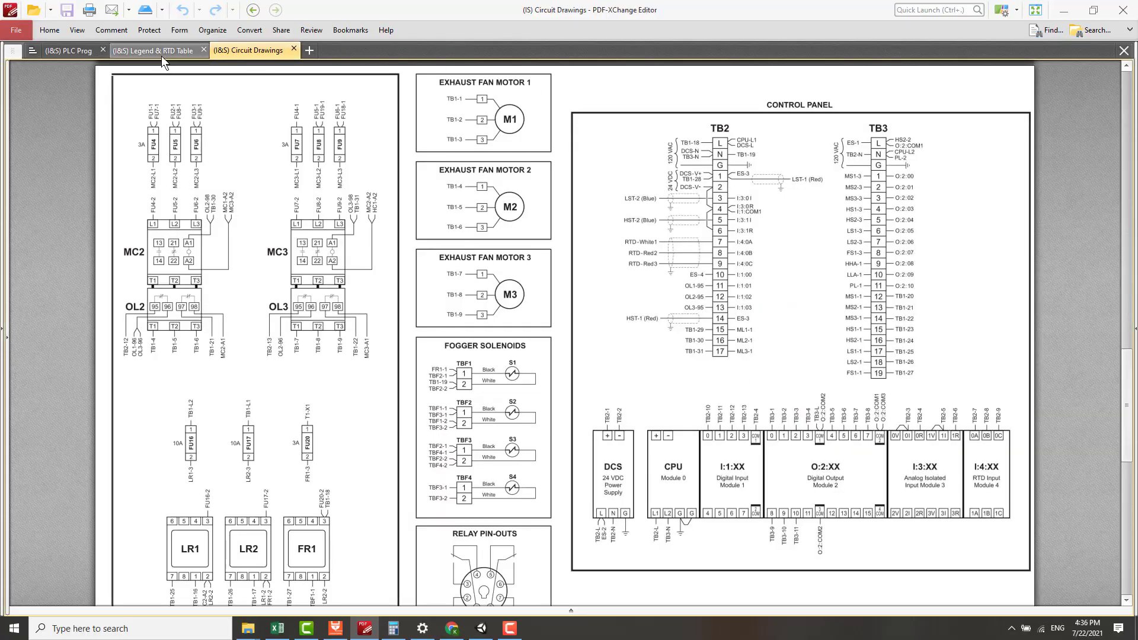
{"action": "left_click", "coordinate": [159, 52]}
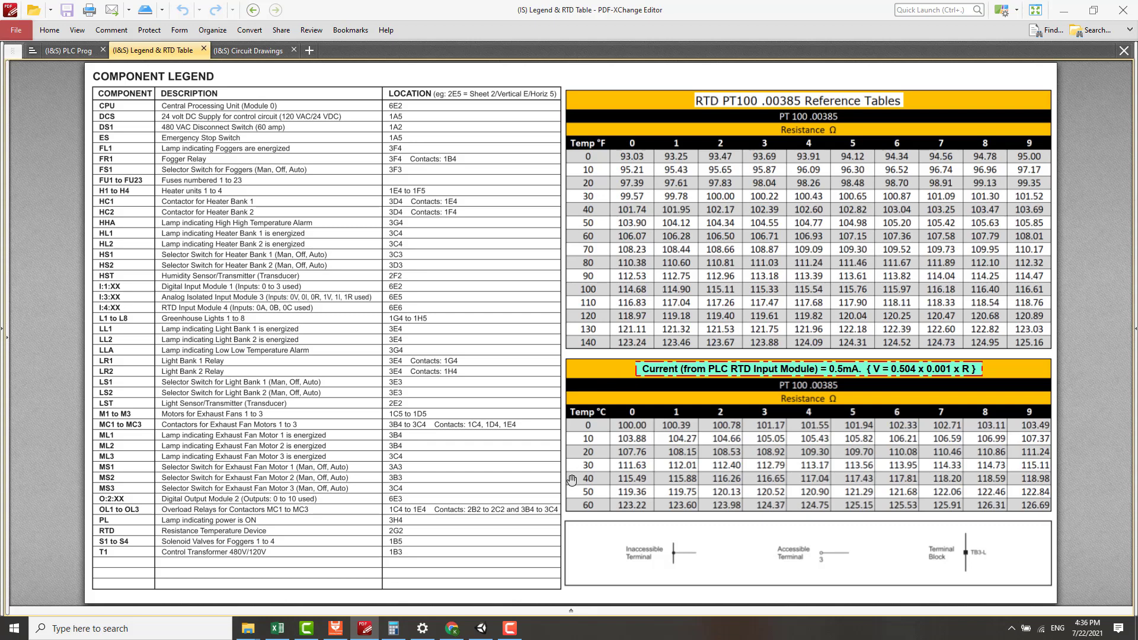
{"action": "key", "text": "alt+Tab"}
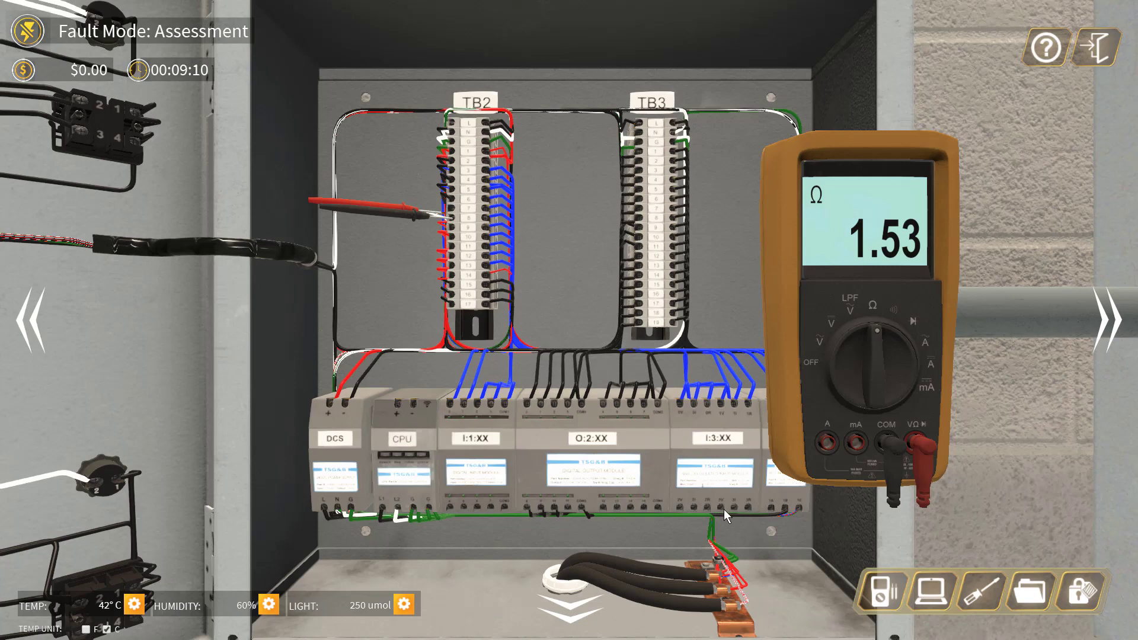
Step: Walk to the A2 Greenhouse door, go in, and zoom in on the Temperature (RTD) box
{"action": "left_click", "coordinate": [575, 616]}
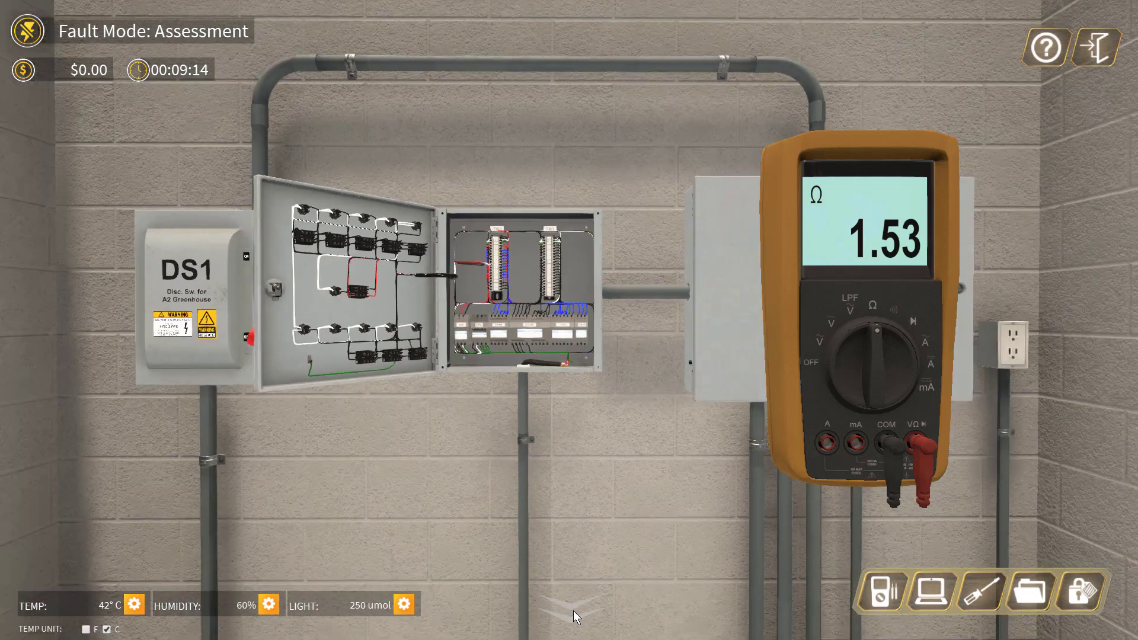
{"action": "left_click", "coordinate": [575, 616]}
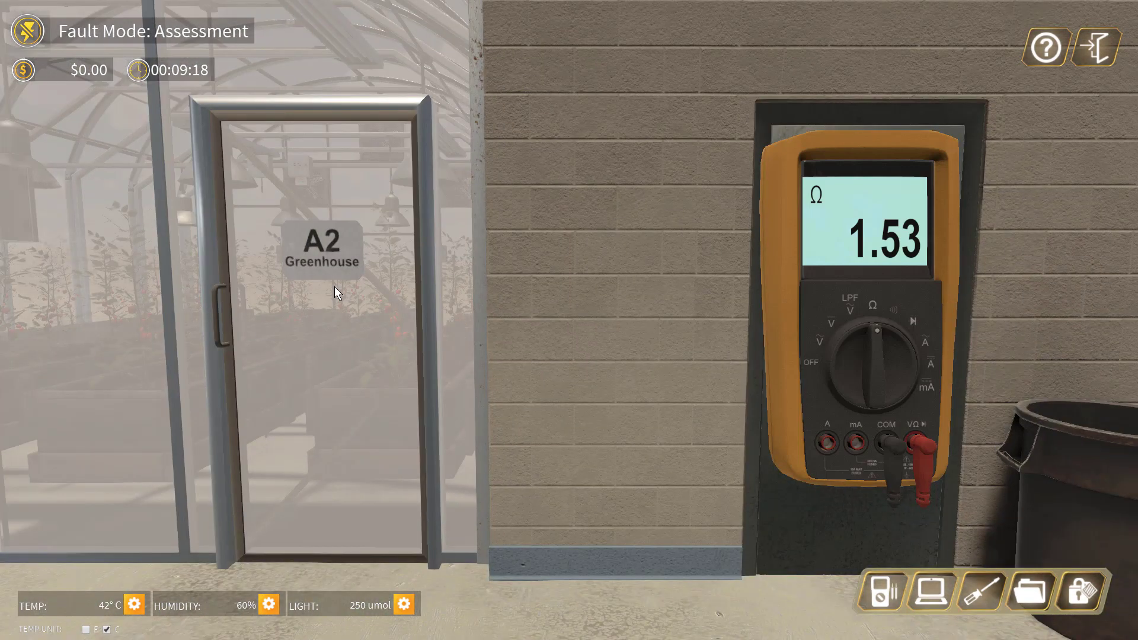
{"action": "left_click", "coordinate": [336, 293]}
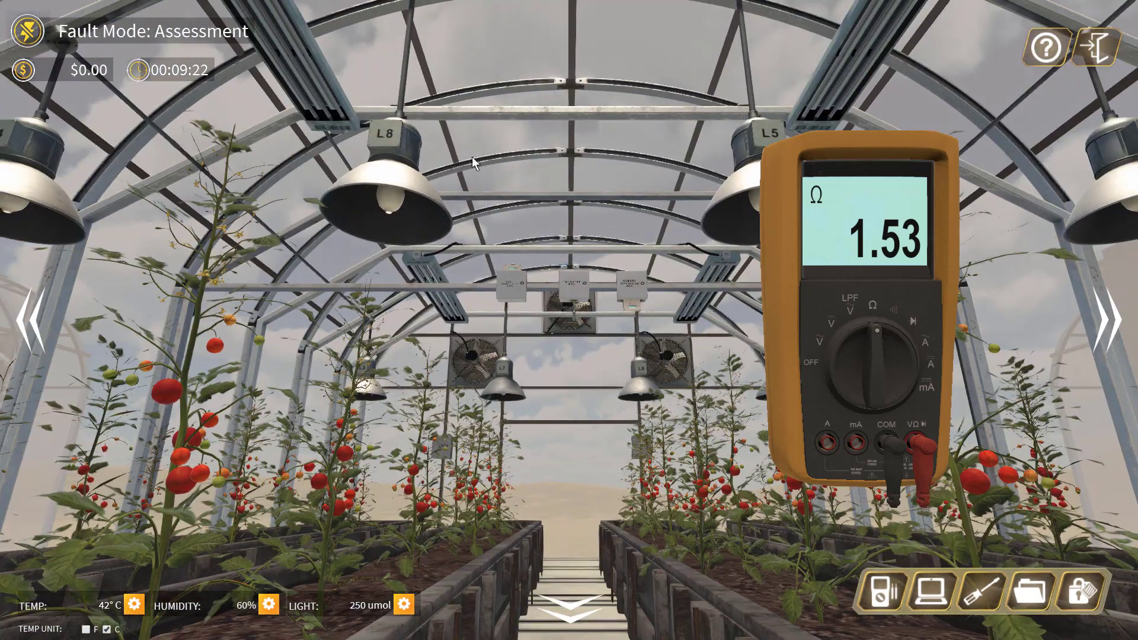
{"action": "left_click", "coordinate": [572, 294]}
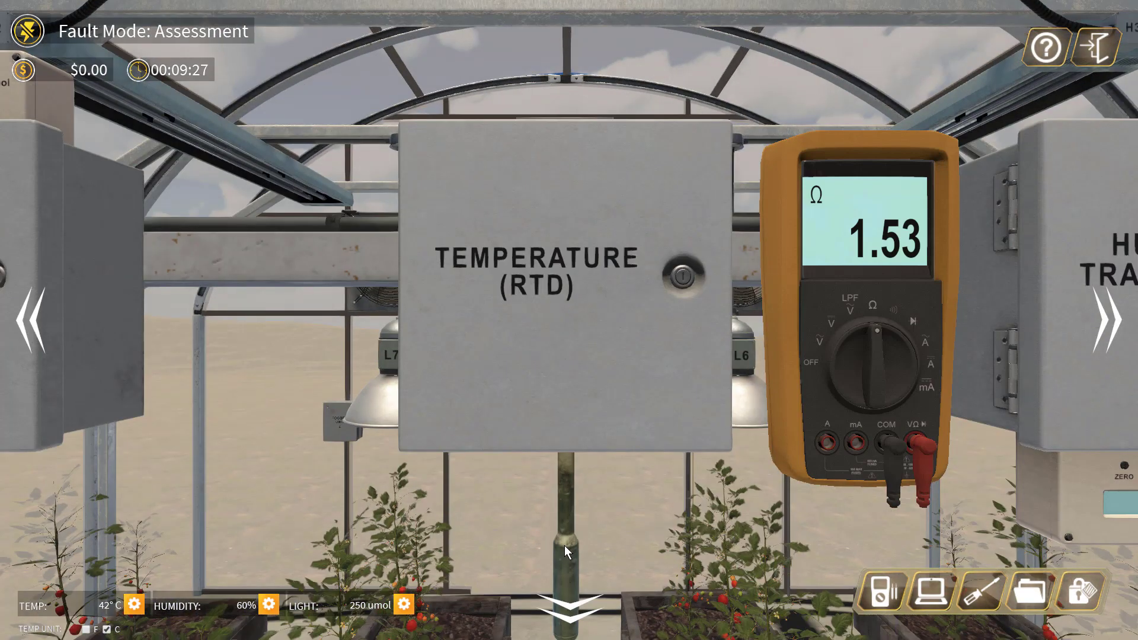
Step: Replace RTD1 for $25 so the meter reads 117.84 ohms, then turn toward the greenhouse exit
{"action": "left_click", "coordinate": [565, 550]}
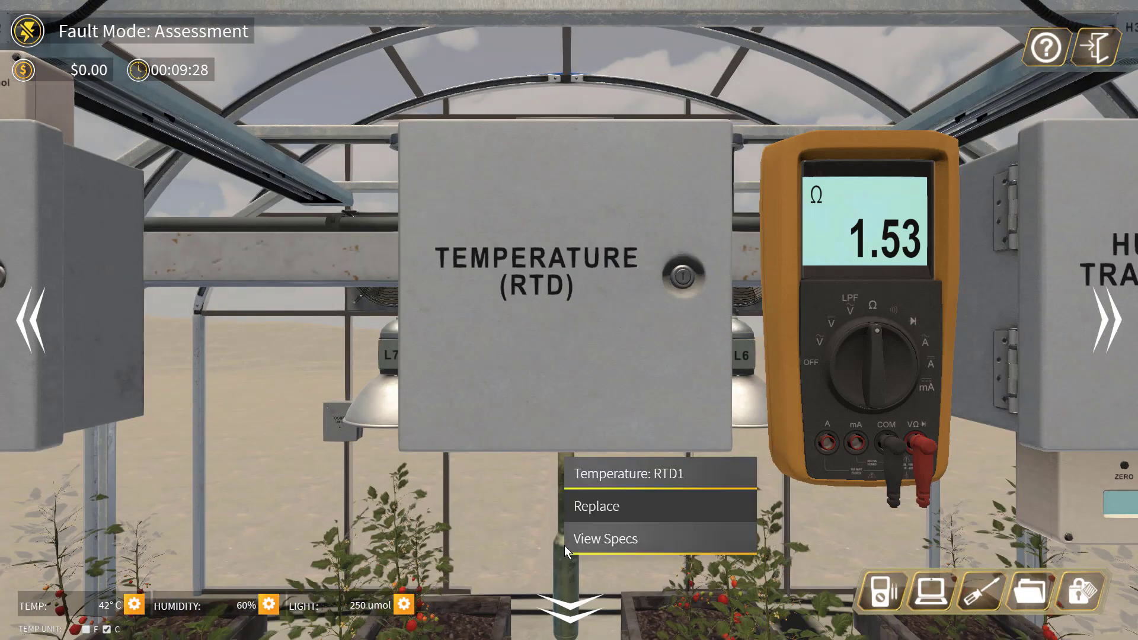
{"action": "left_click", "coordinate": [605, 506]}
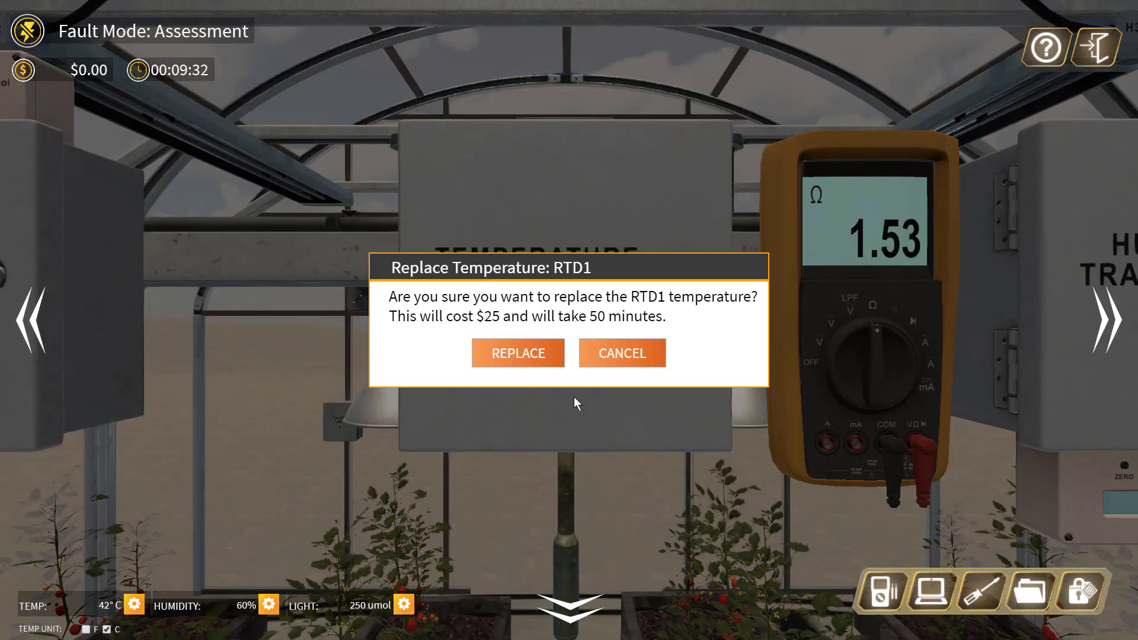
{"action": "left_click", "coordinate": [544, 362]}
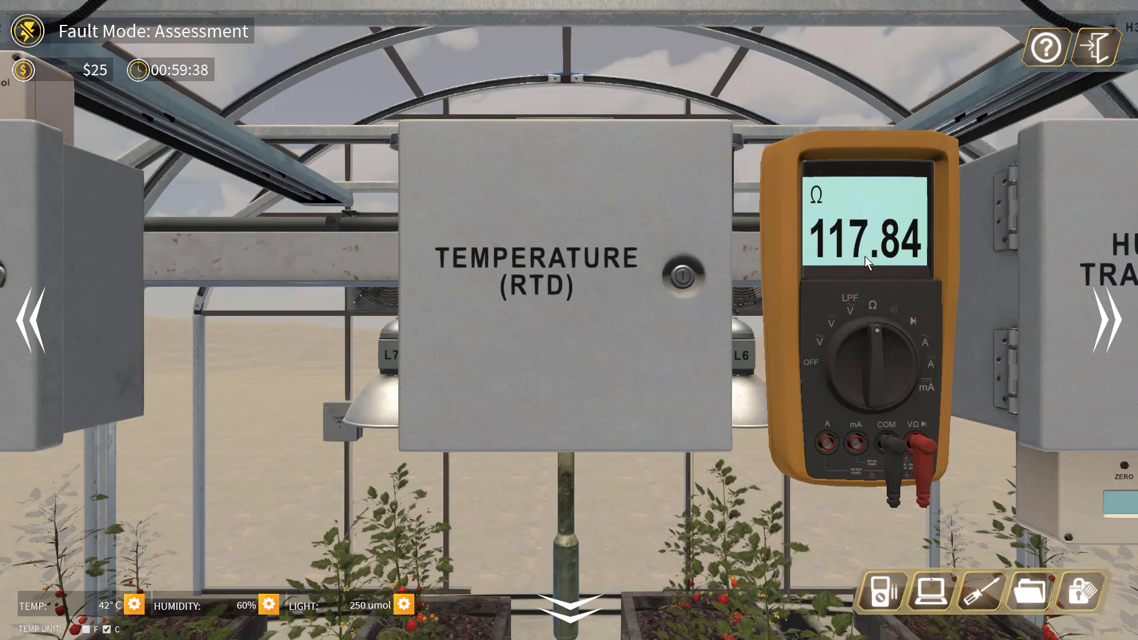
{"action": "left_click", "coordinate": [568, 629]}
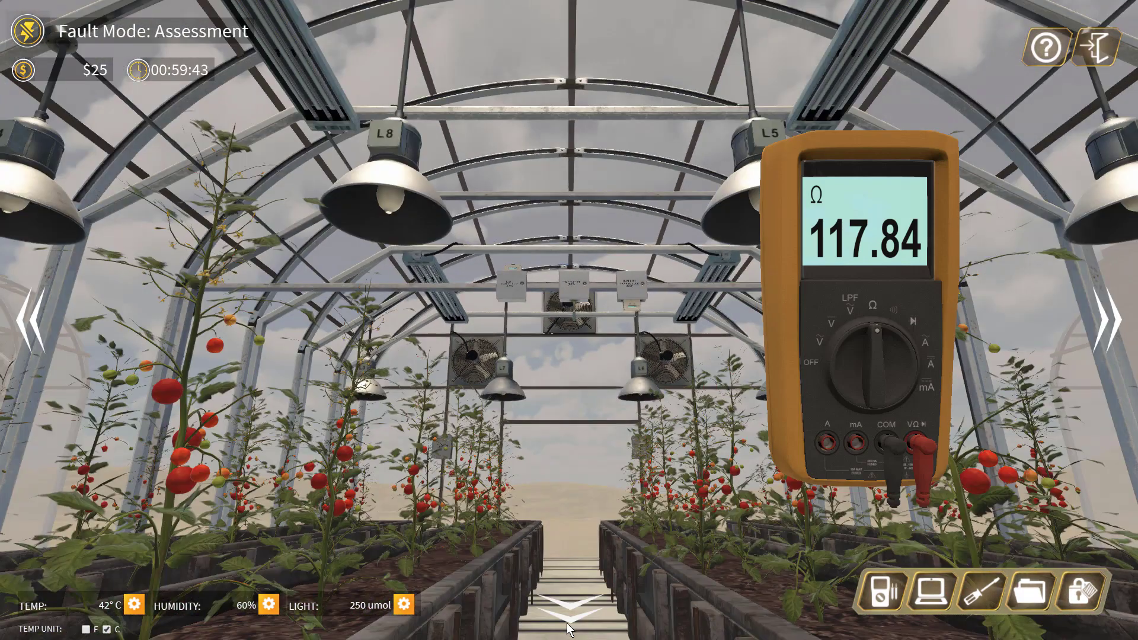
{"action": "left_click", "coordinate": [567, 628]}
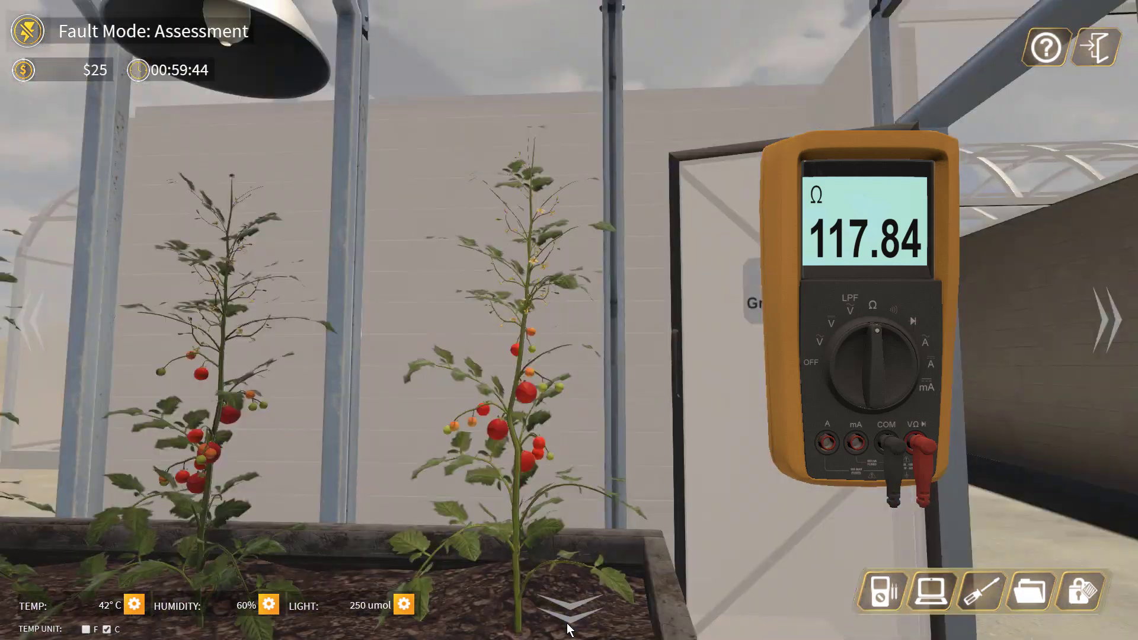
Step: Check the 117.84 ohm reading against the PT100 Celsius table in the RTD reference PDF
{"action": "key", "text": "alt+Tab"}
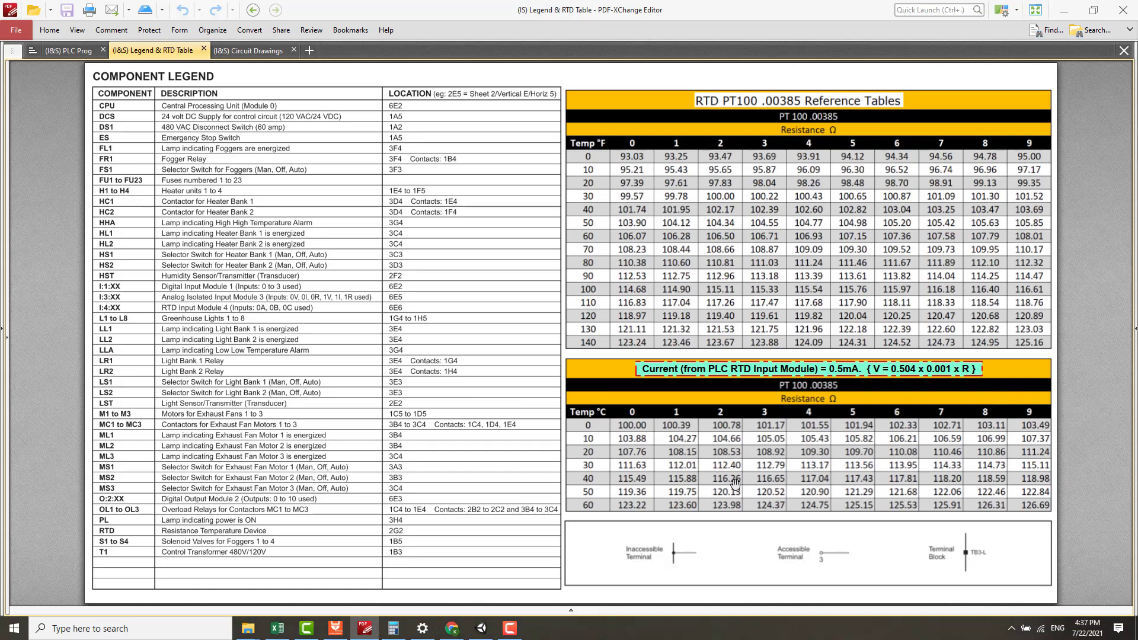
{"action": "key", "text": "alt+Tab"}
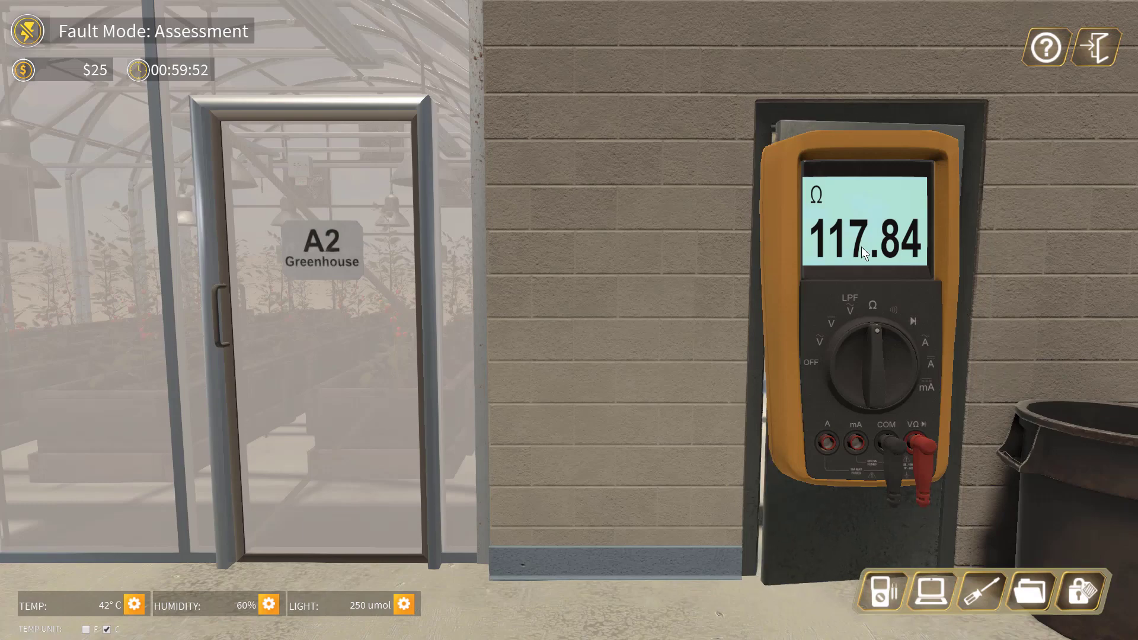
Step: At TB2 in the electrical room, turn off and remove the meter leads, then reconnect the white wire
{"action": "left_click", "coordinate": [795, 503]}
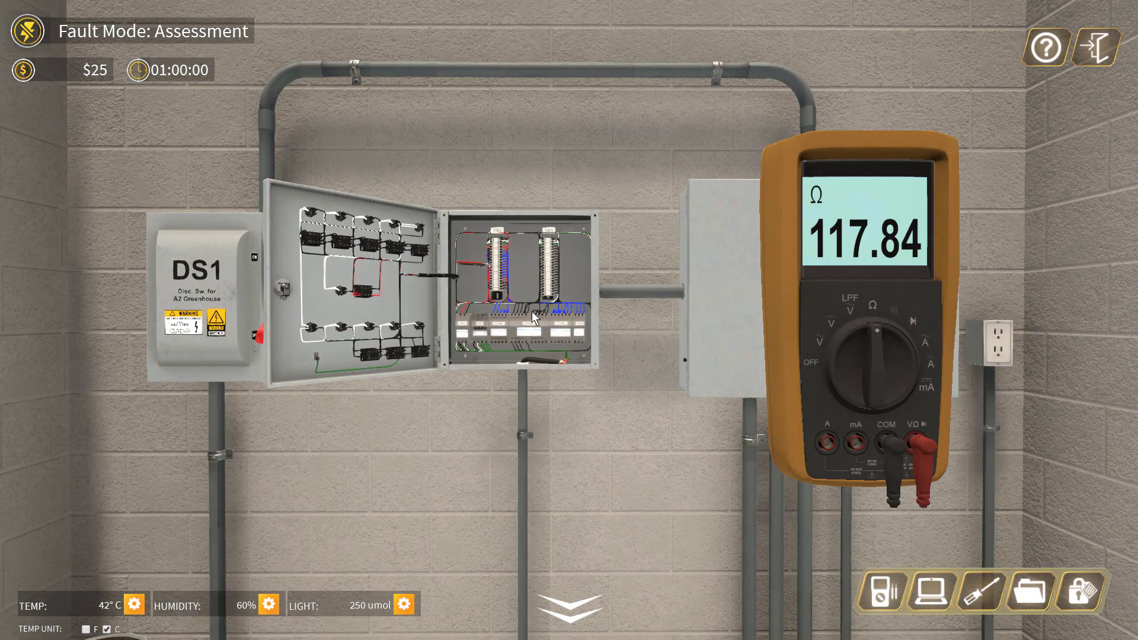
{"action": "left_click", "coordinate": [497, 279]}
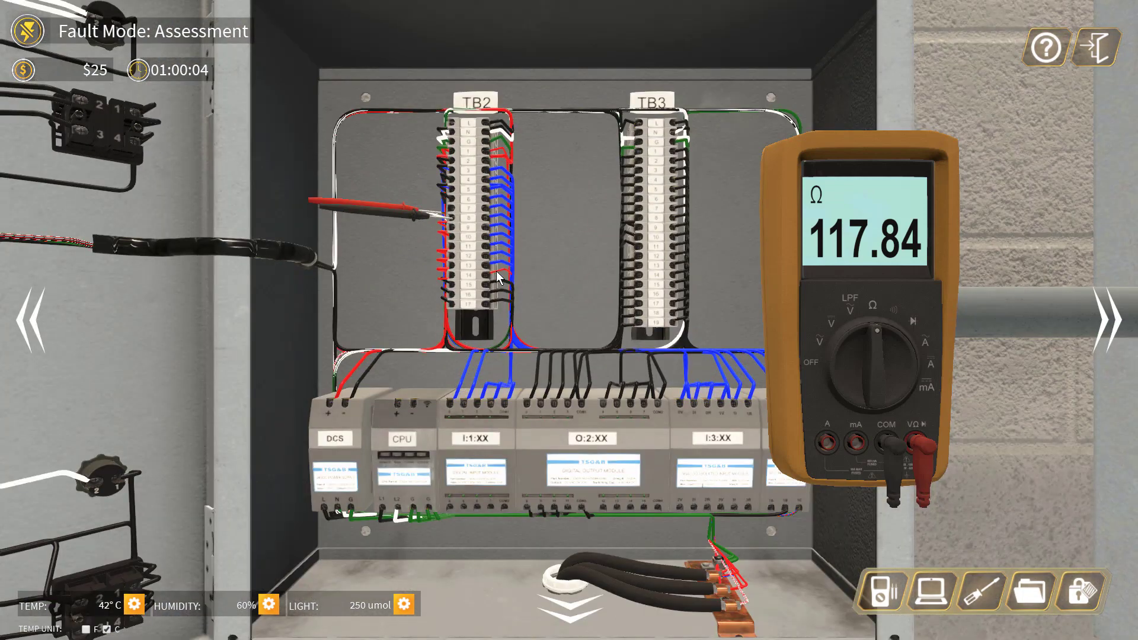
{"action": "left_click", "coordinate": [468, 239]}
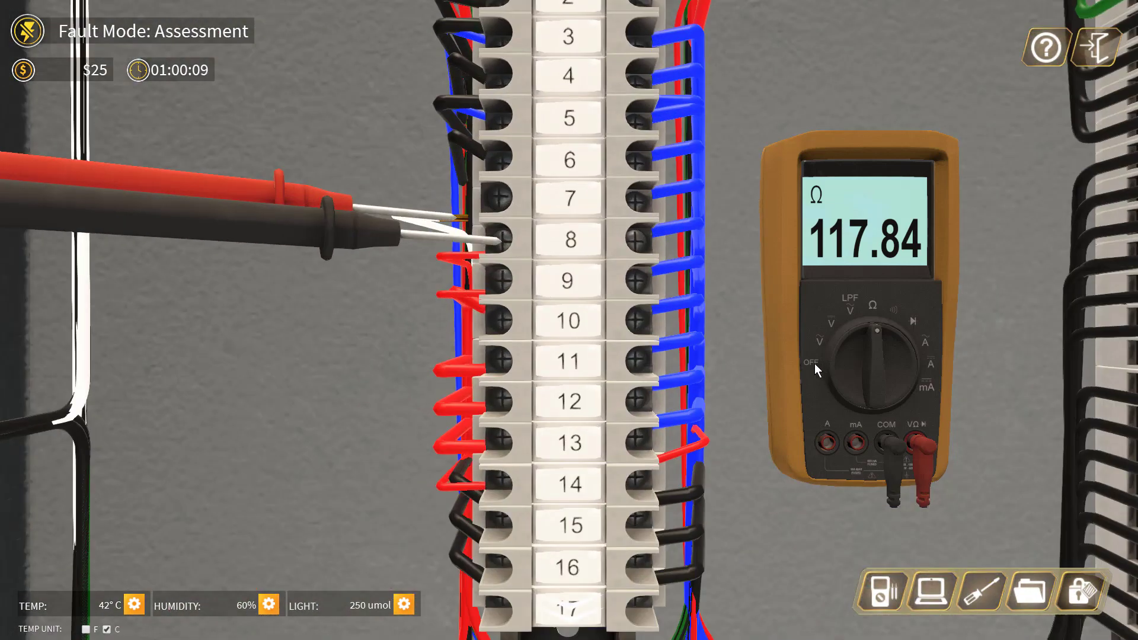
{"action": "left_click", "coordinate": [815, 363]}
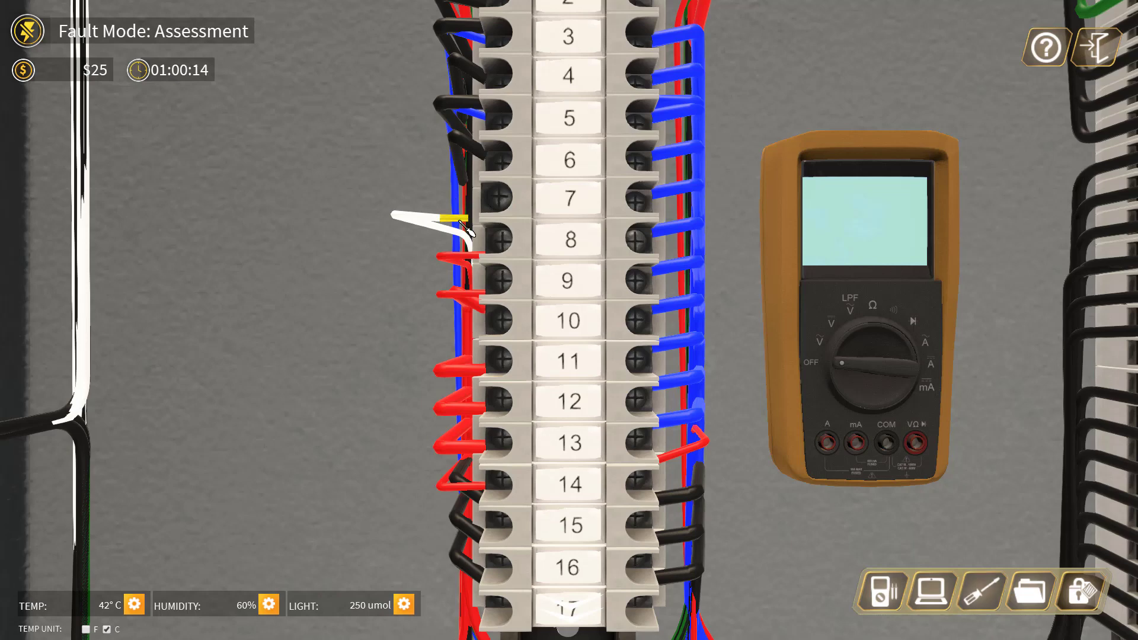
{"action": "left_click", "coordinate": [501, 200]}
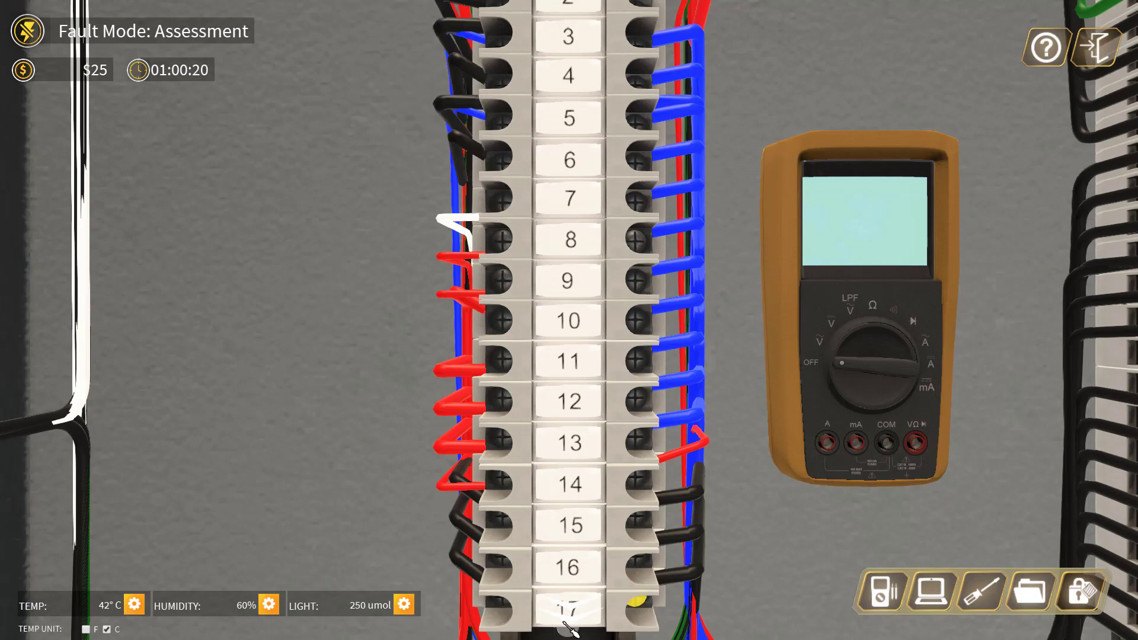
{"action": "scroll", "coordinate": [572, 619], "scroll_direction": "down", "scroll_amount": 2}
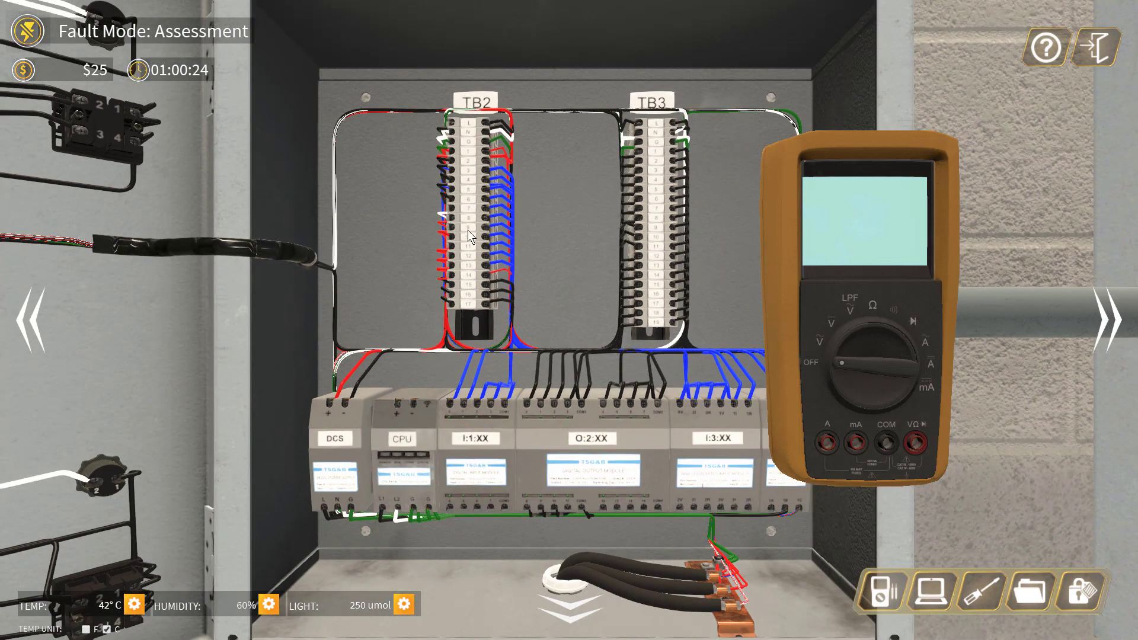
Step: Set the meter to V DC with red on TB2 terminal 7 and black on terminal 8, reading 0.0 VDC
{"action": "left_click", "coordinate": [471, 229]}
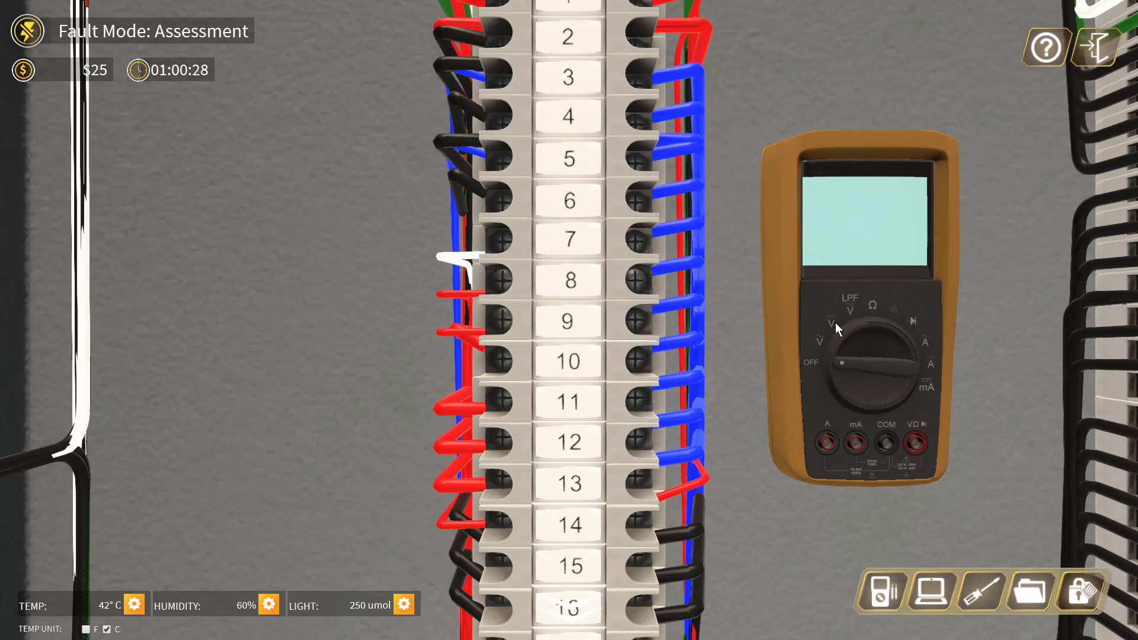
{"action": "left_click", "coordinate": [835, 323]}
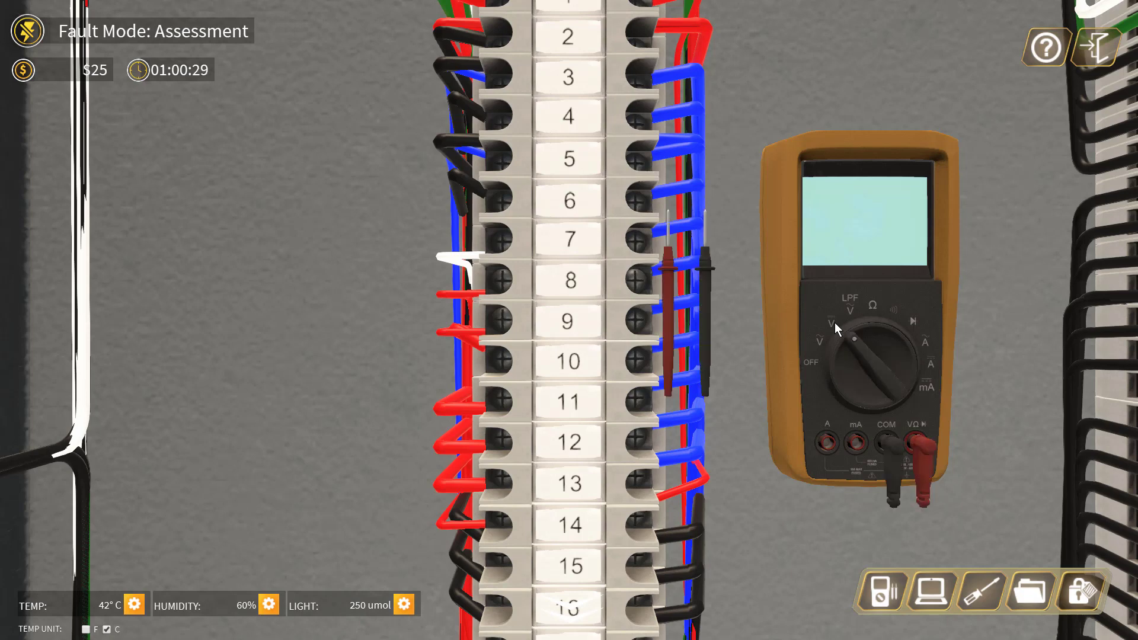
{"action": "left_click", "coordinate": [668, 294]}
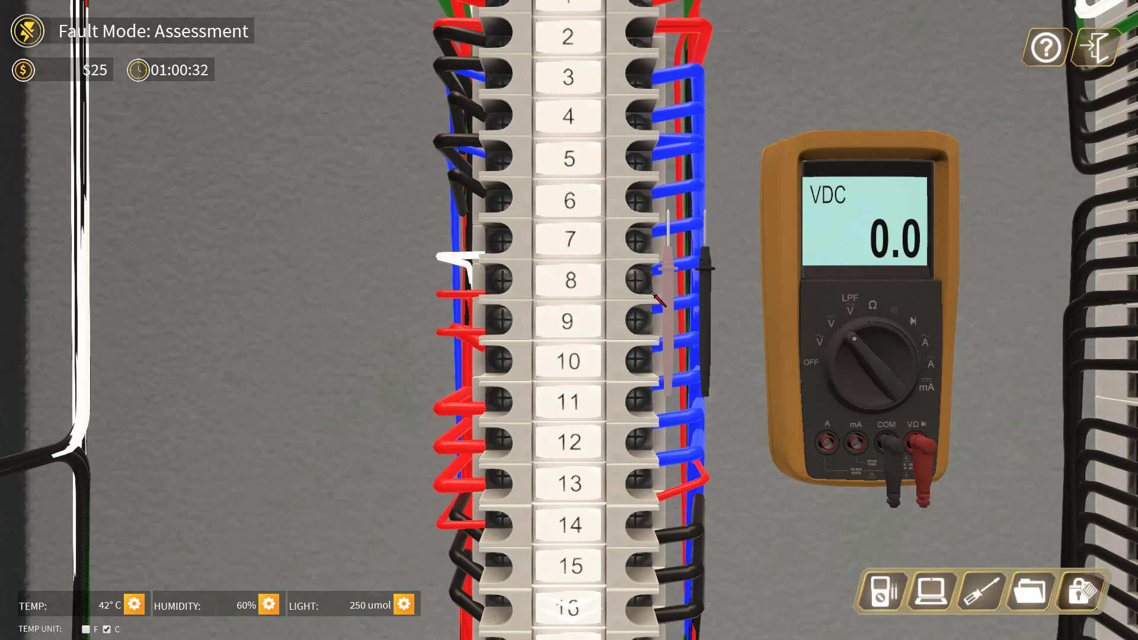
{"action": "left_click", "coordinate": [502, 241]}
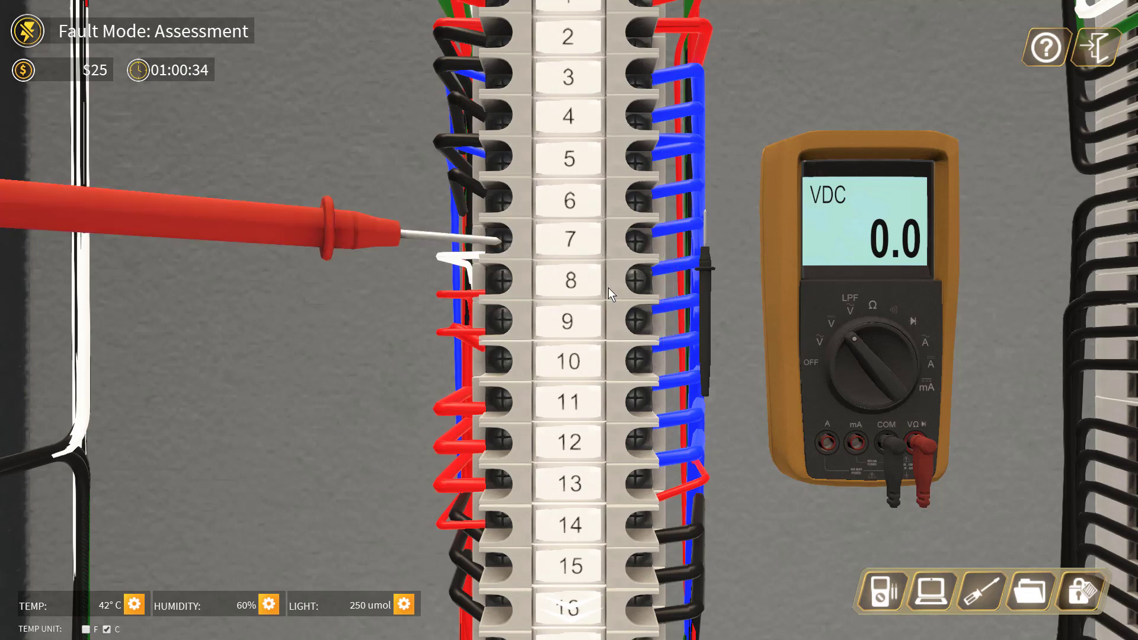
{"action": "left_click", "coordinate": [706, 301]}
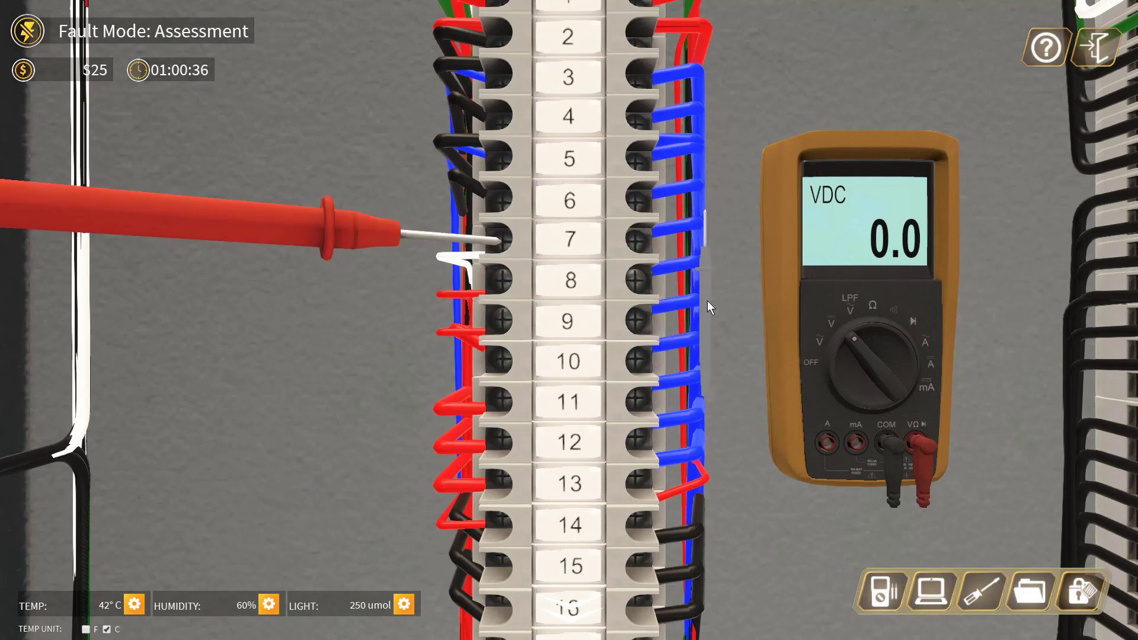
{"action": "left_click", "coordinate": [502, 283]}
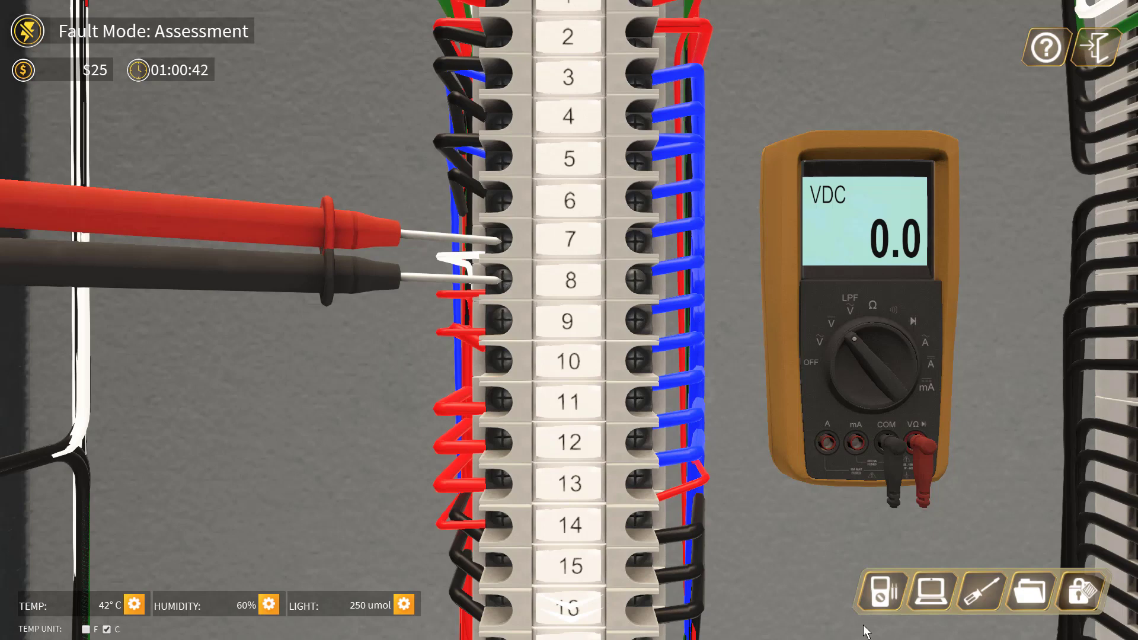
{"action": "left_click", "coordinate": [574, 612]}
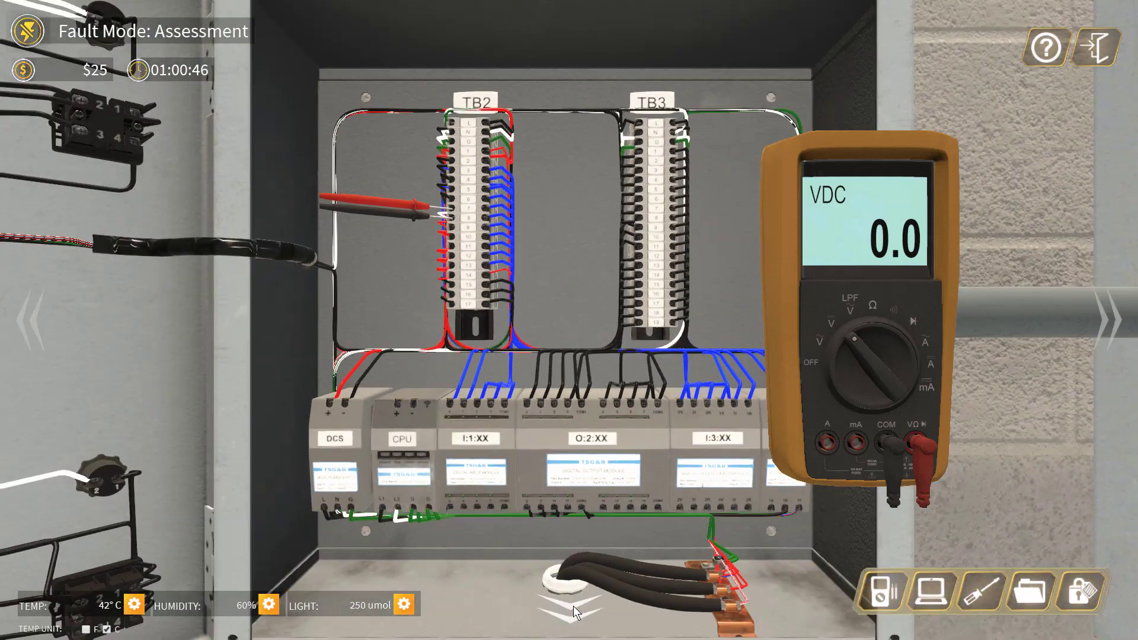
Step: Remove the lockout from the DS1 disconnect
{"action": "left_click", "coordinate": [574, 613]}
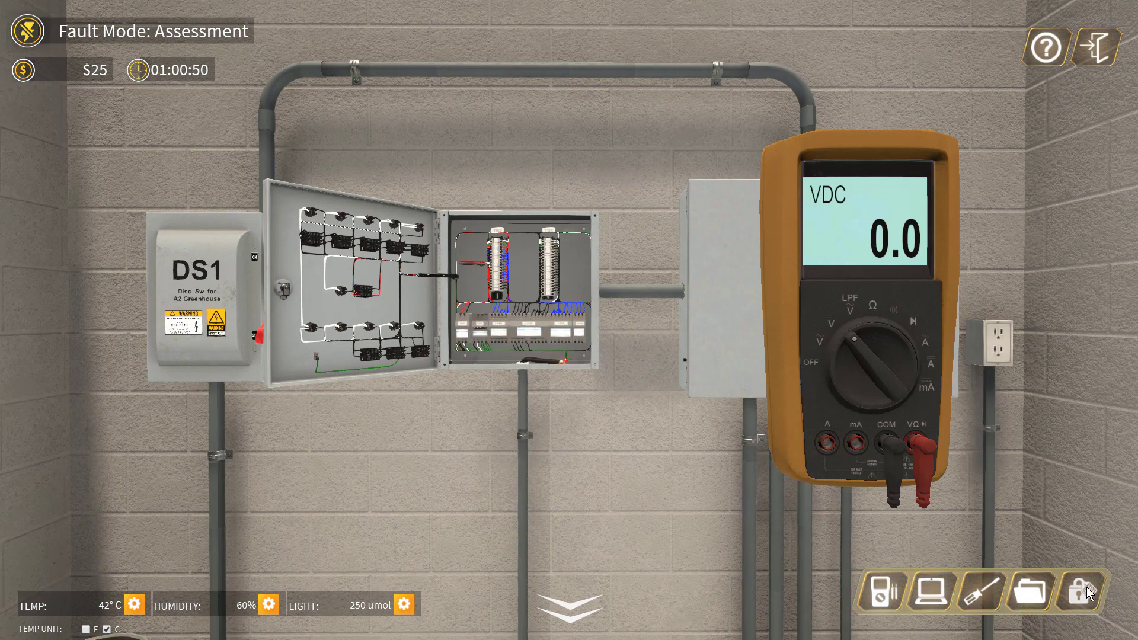
{"action": "left_click", "coordinate": [1088, 594]}
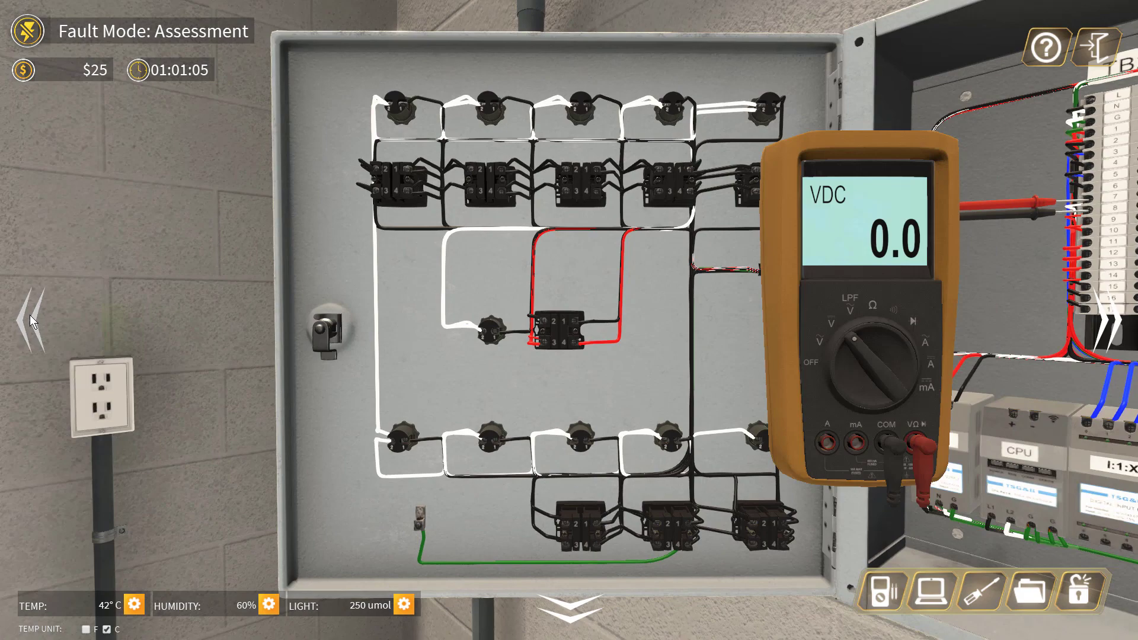
{"action": "left_click", "coordinate": [30, 314]}
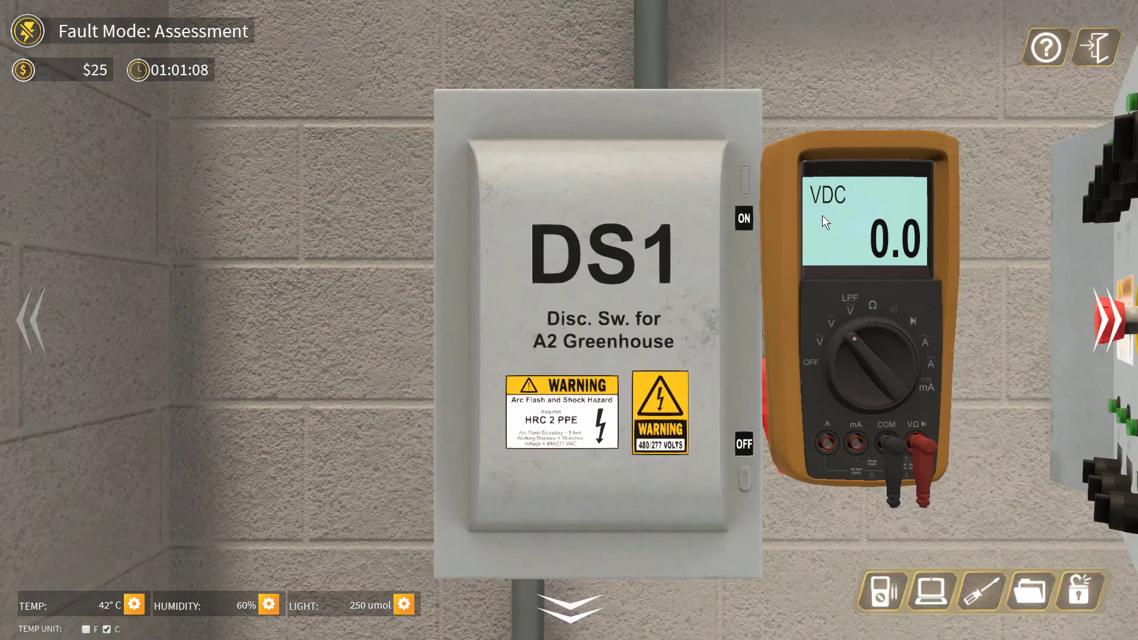
Step: Switch DS1 on and return to the cabinet meter, now reading 0.0589 VDC
{"action": "left_click", "coordinate": [921, 249]}
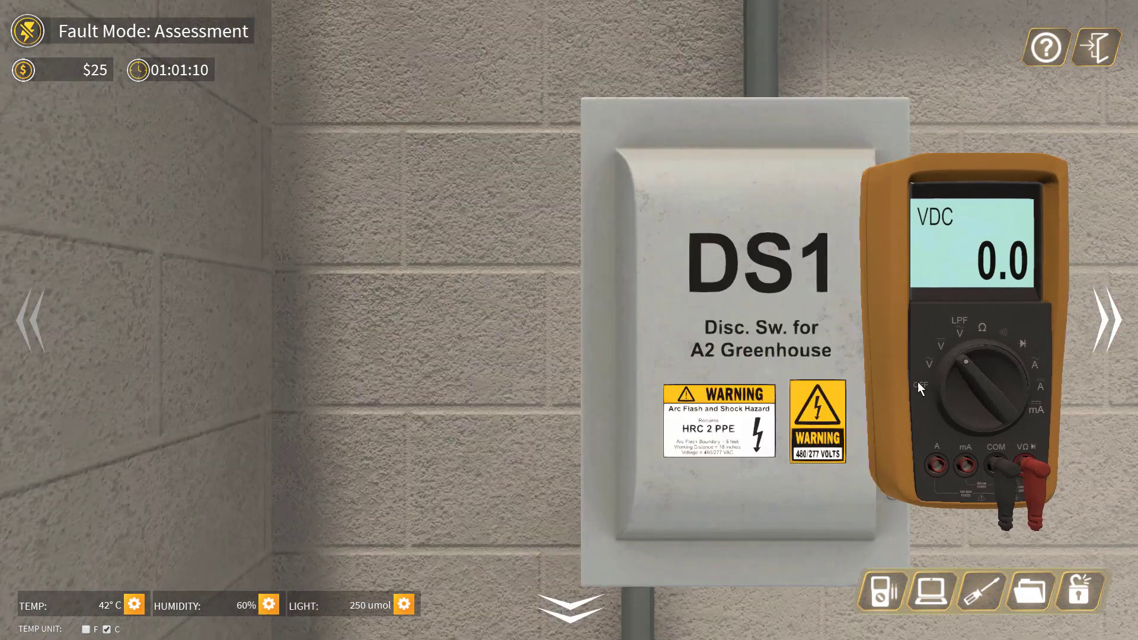
{"action": "left_click", "coordinate": [713, 321]}
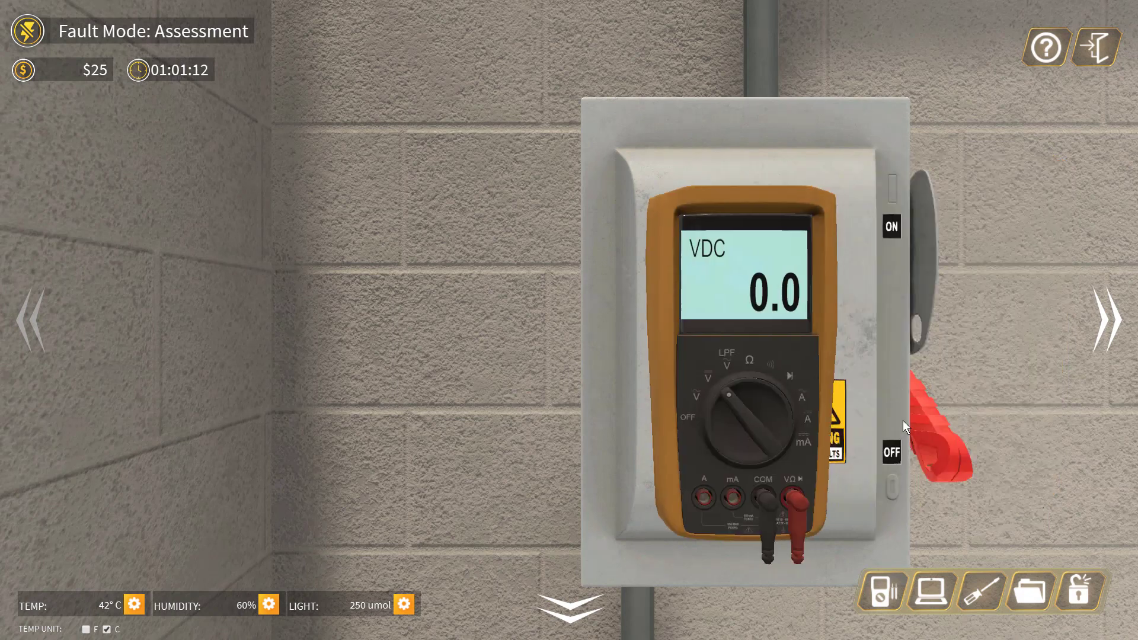
{"action": "left_click", "coordinate": [932, 445]}
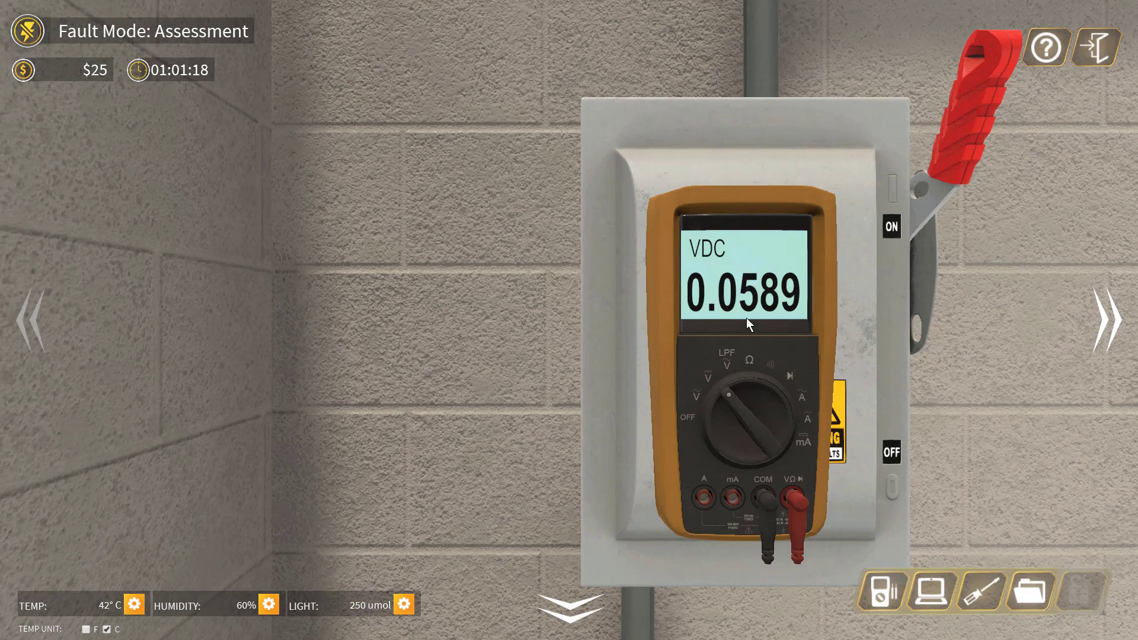
{"action": "left_click", "coordinate": [1112, 322]}
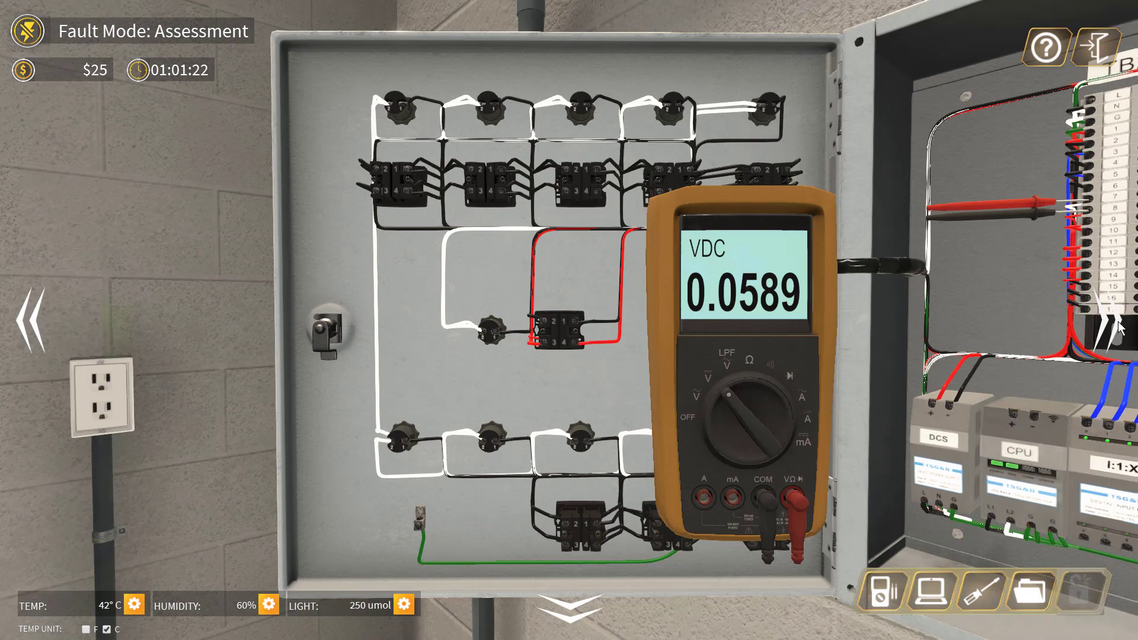
{"action": "left_click", "coordinate": [1118, 327]}
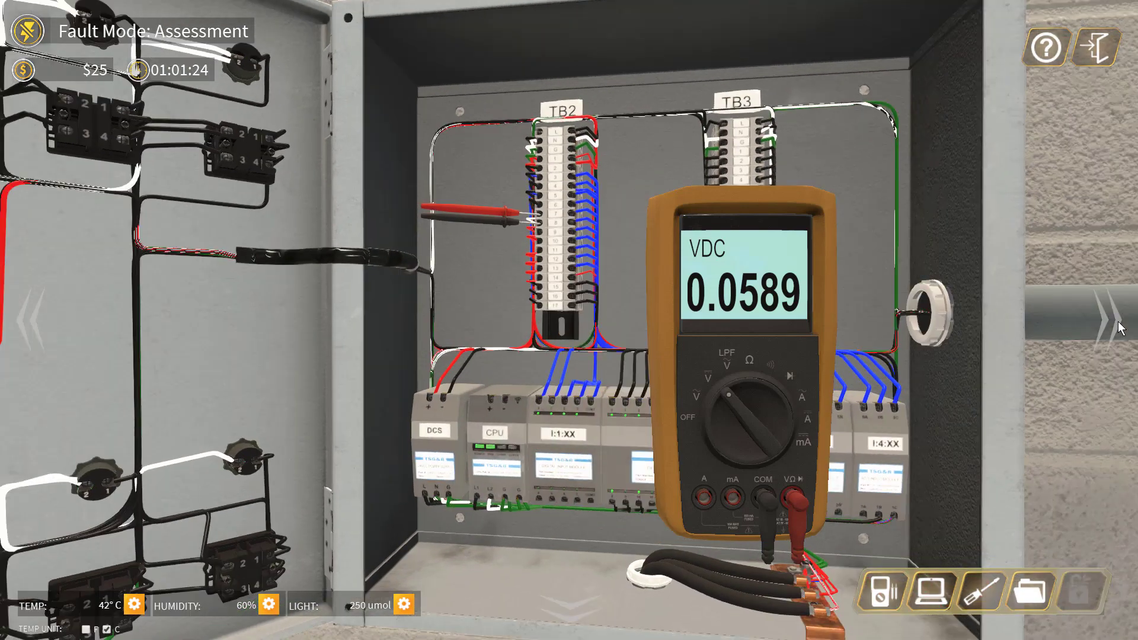
Step: Show the PT100 Celsius table and its V = 0.504 × 0.001 × R note
{"action": "key", "text": "alt+Tab"}
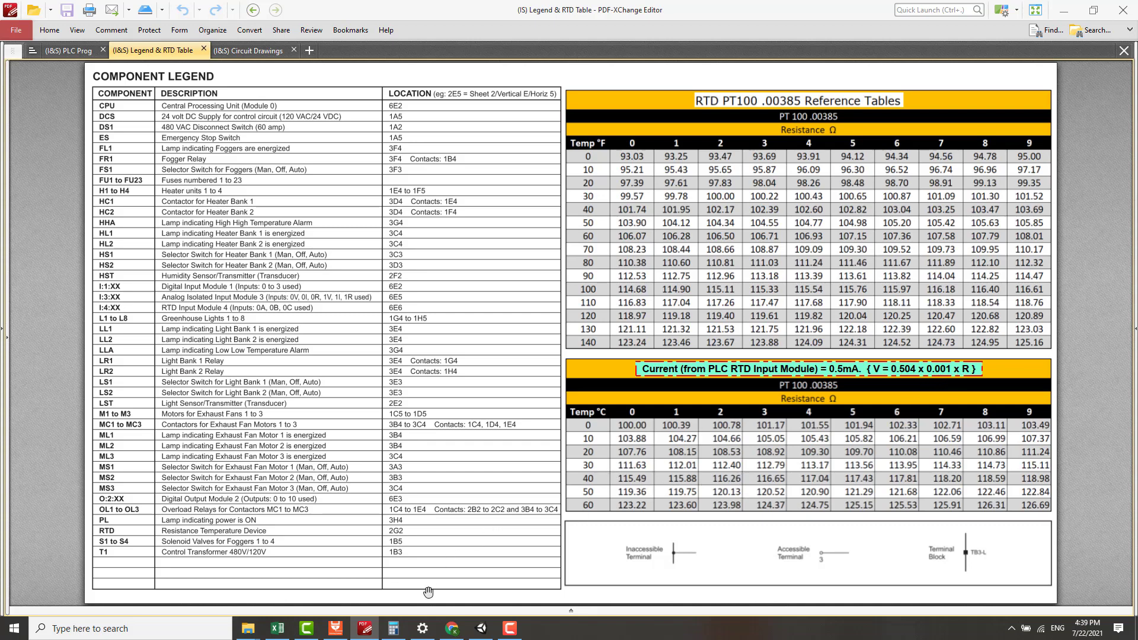
Step: In Calculator, compute 116.26 × 0.504 × 0.001 = 0.05859504 as the expected RTD voltage
{"action": "left_click", "coordinate": [392, 628]}
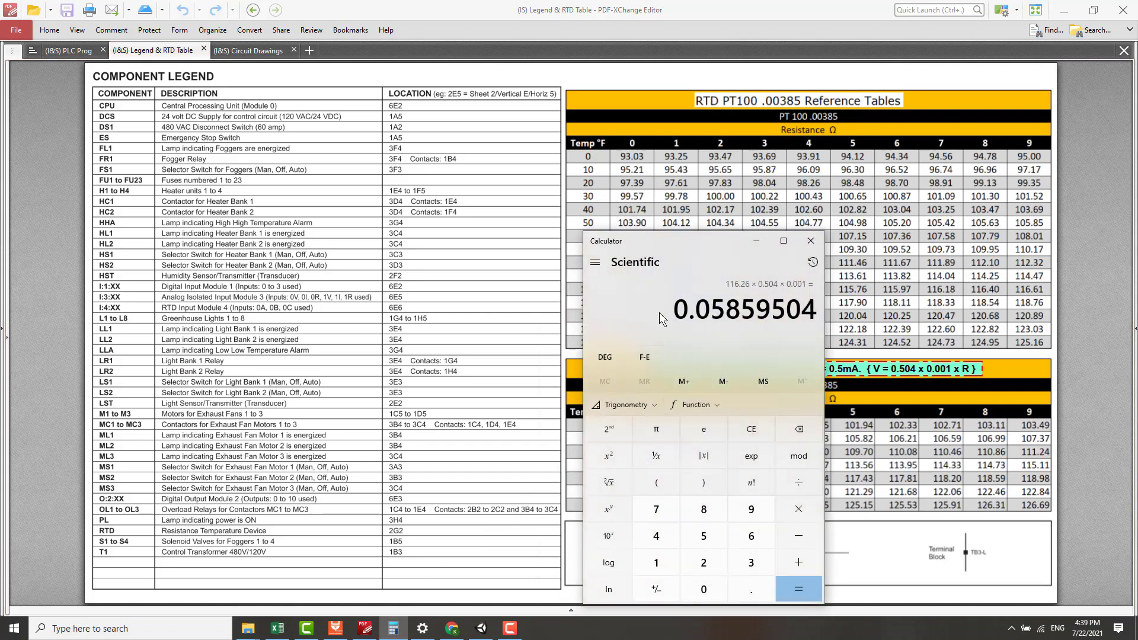
{"action": "left_click_drag", "start_coordinate": [672, 248], "coordinate": [407, 252]}
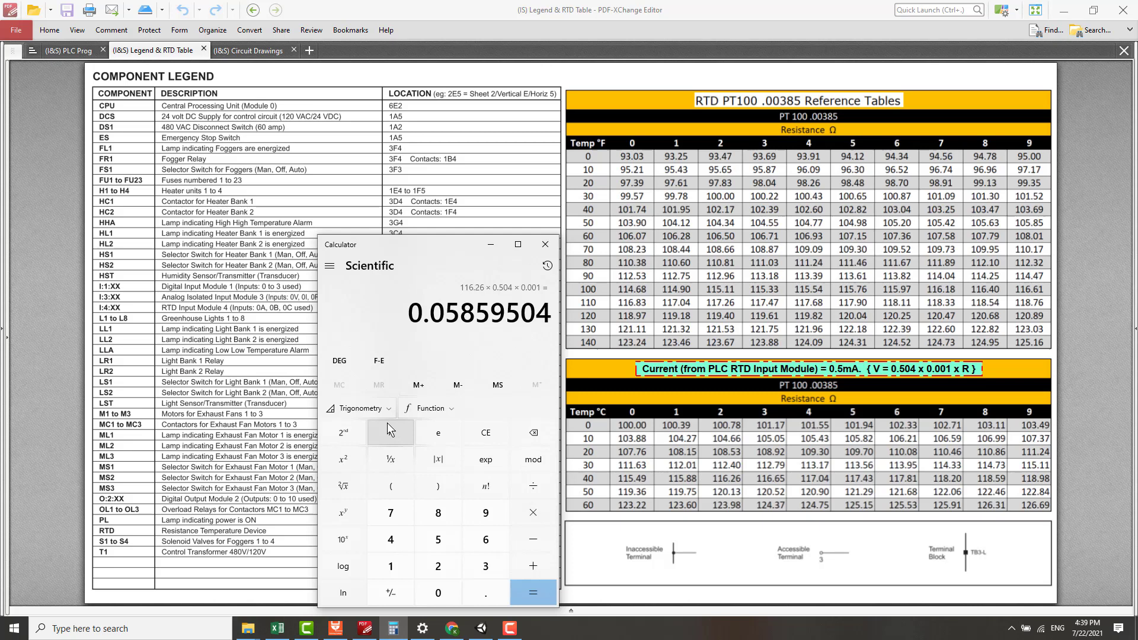
{"action": "key", "text": "Escape"}
{"action": "type", "text": "116"}
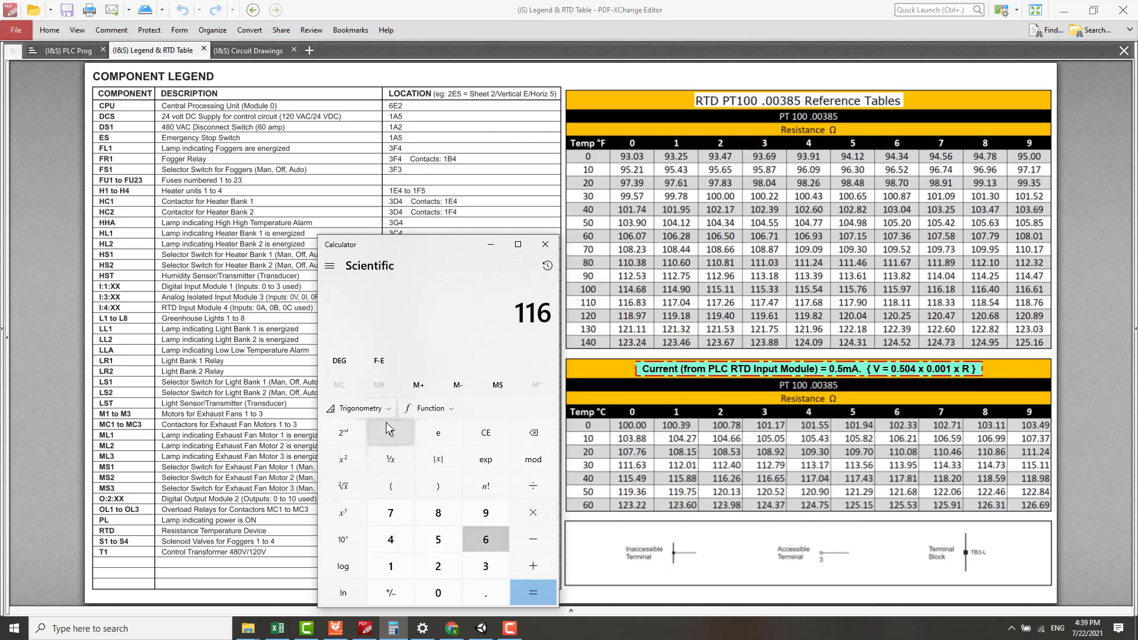
{"action": "type", "text": ".26"}
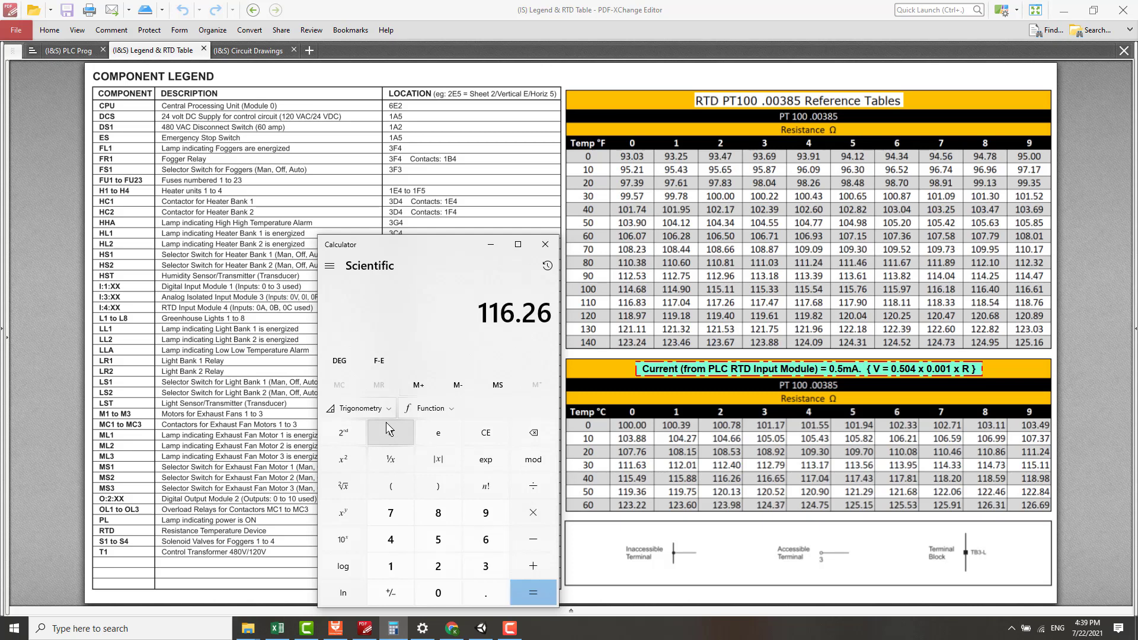
{"action": "type", "text": "*"}
{"action": "type", "text": "0"}
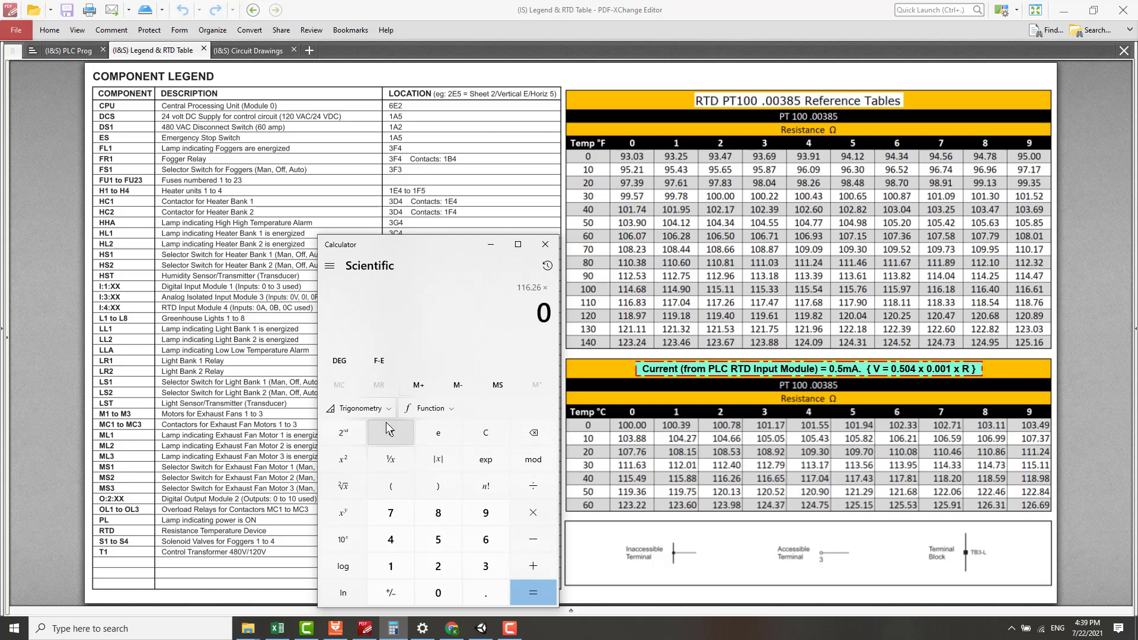
{"action": "type", "text": ".504"}
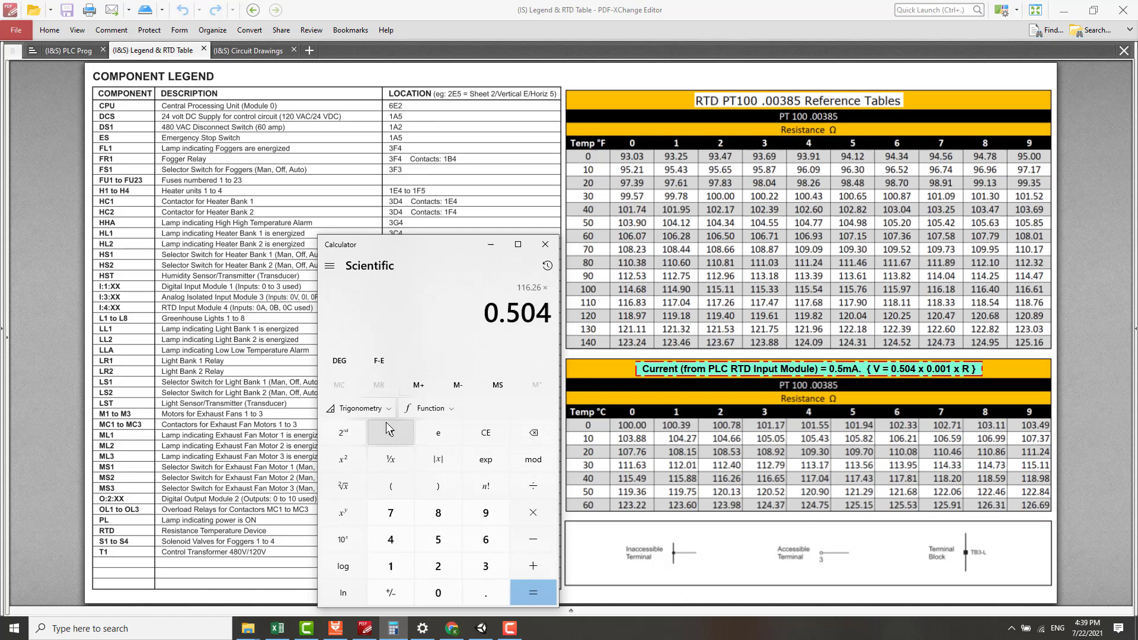
{"action": "key", "text": "Return"}
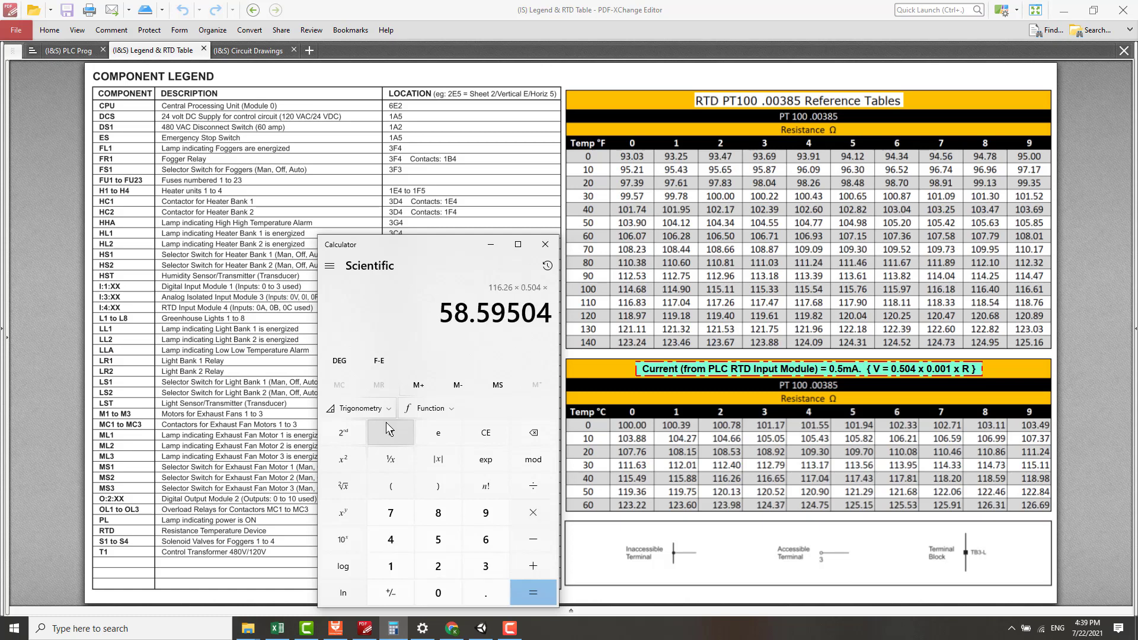
{"action": "type", "text": "0.001"}
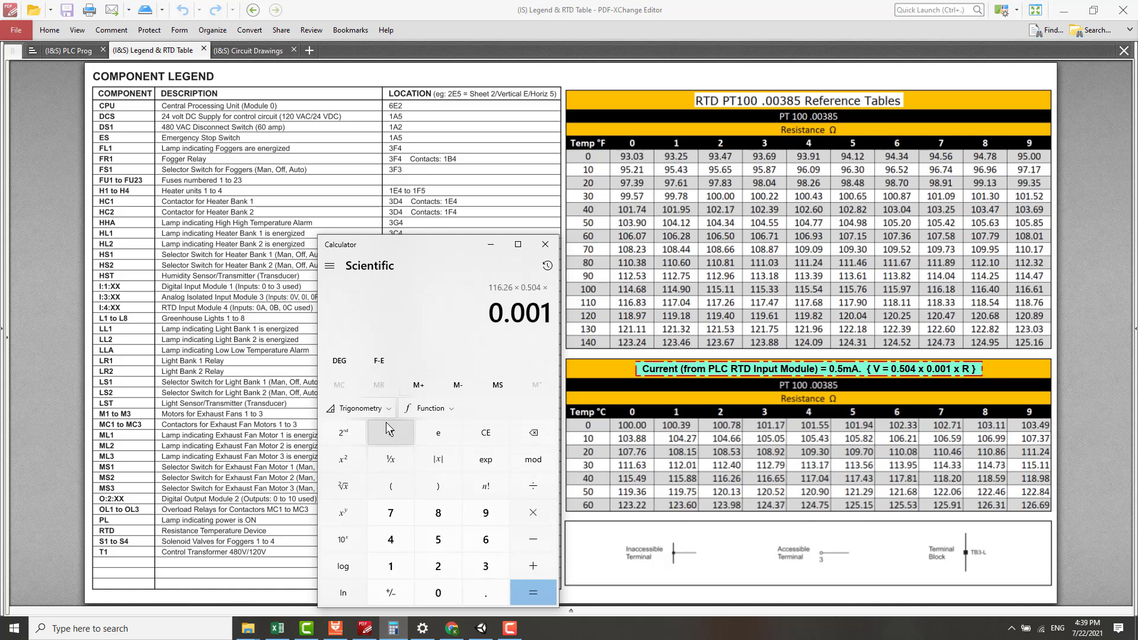
{"action": "key", "text": "Return"}
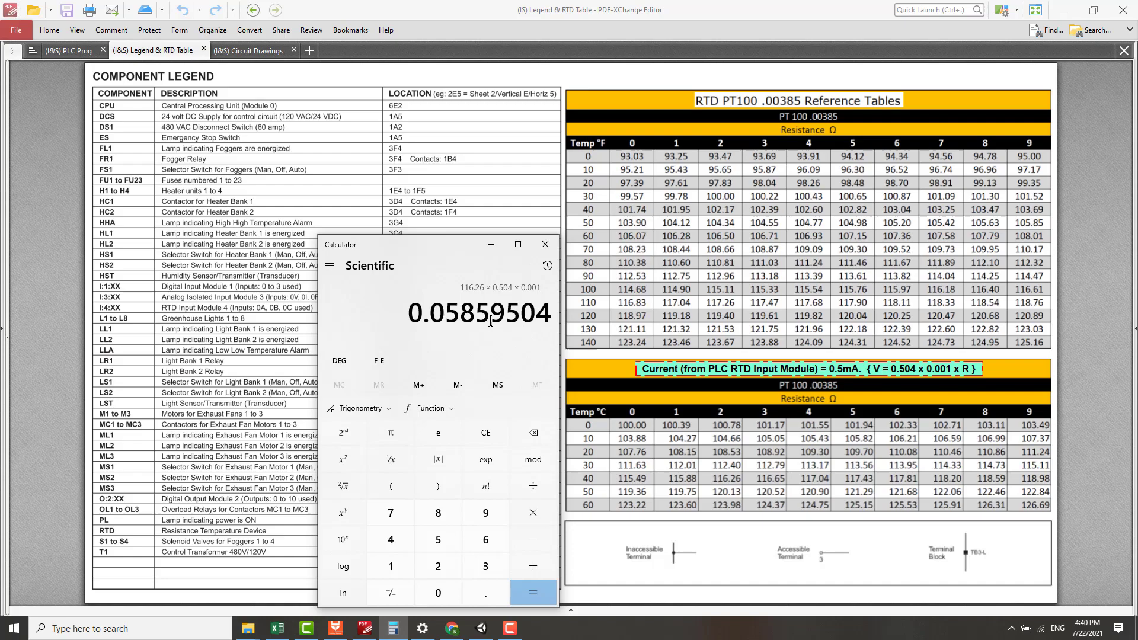
{"action": "key", "text": "alt+Tab"}
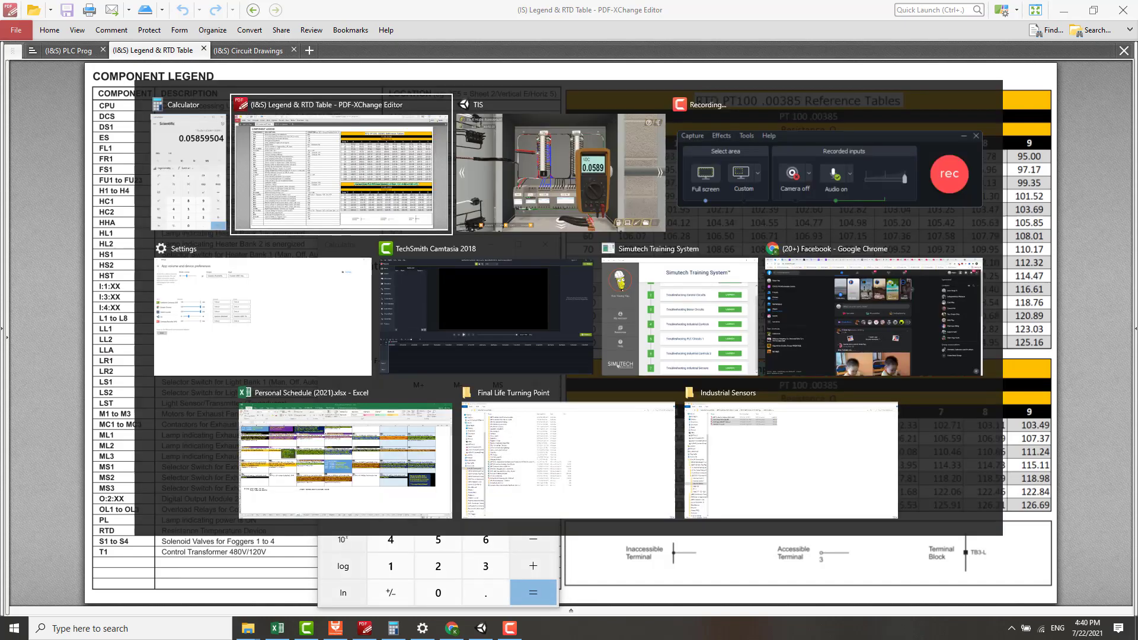
Step: Back in the simulator, remove the multimeter and probes, leaving the full control panel visible
{"action": "key", "text": "alt+Tab"}
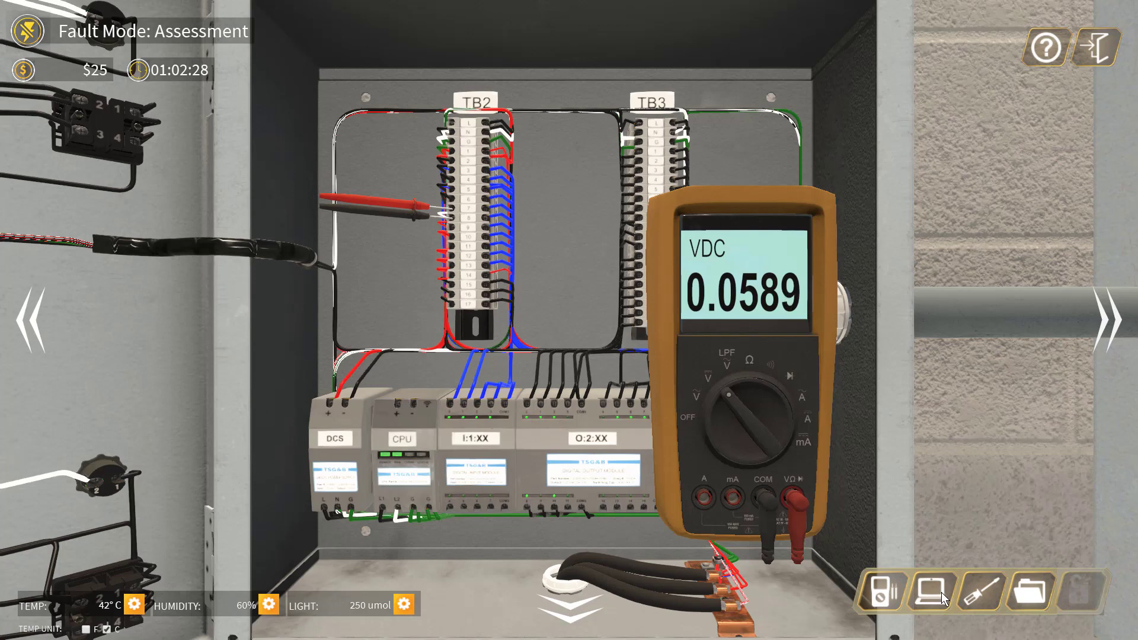
{"action": "left_click", "coordinate": [890, 592]}
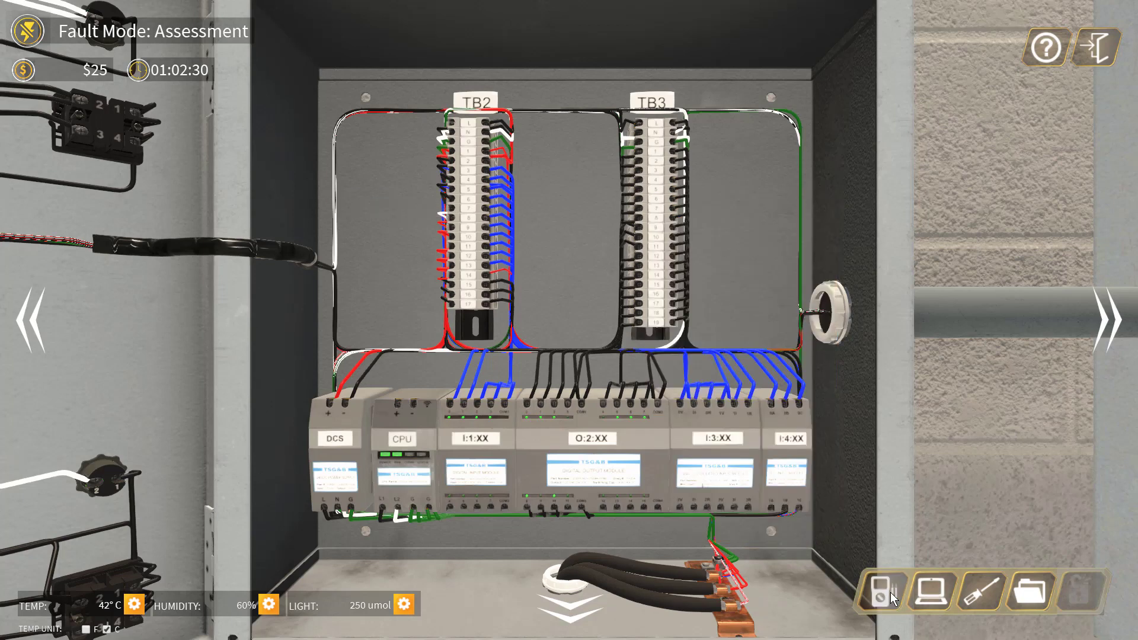